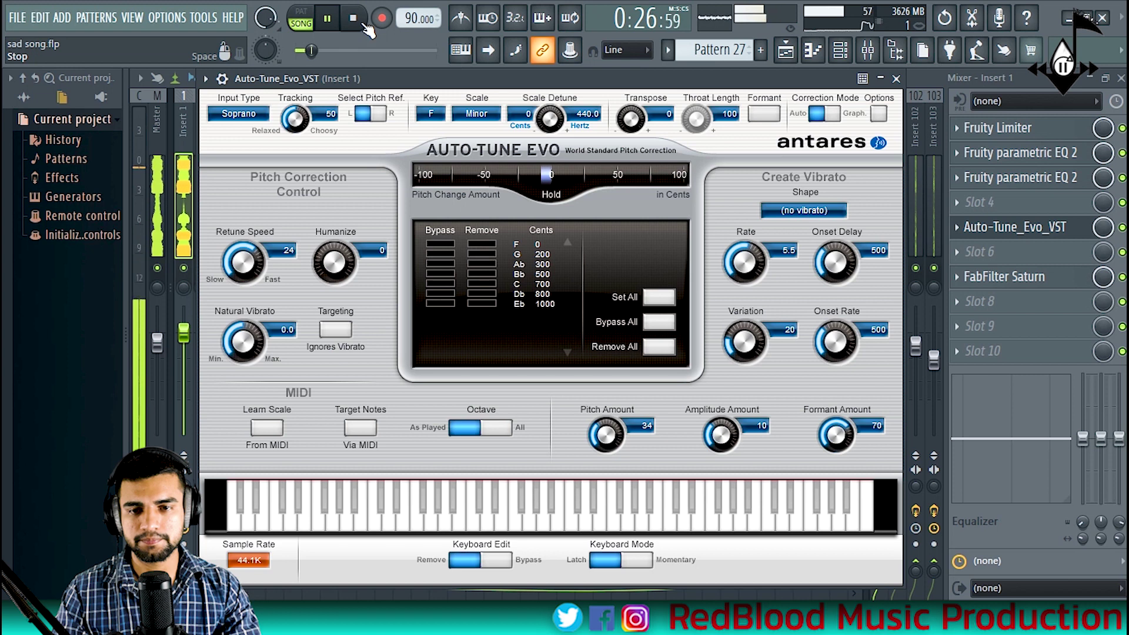
Stop playback, set Humanize to 17, and listen to the lead vocal with that setting
{"action": "left_click", "coordinate": [363, 25]}
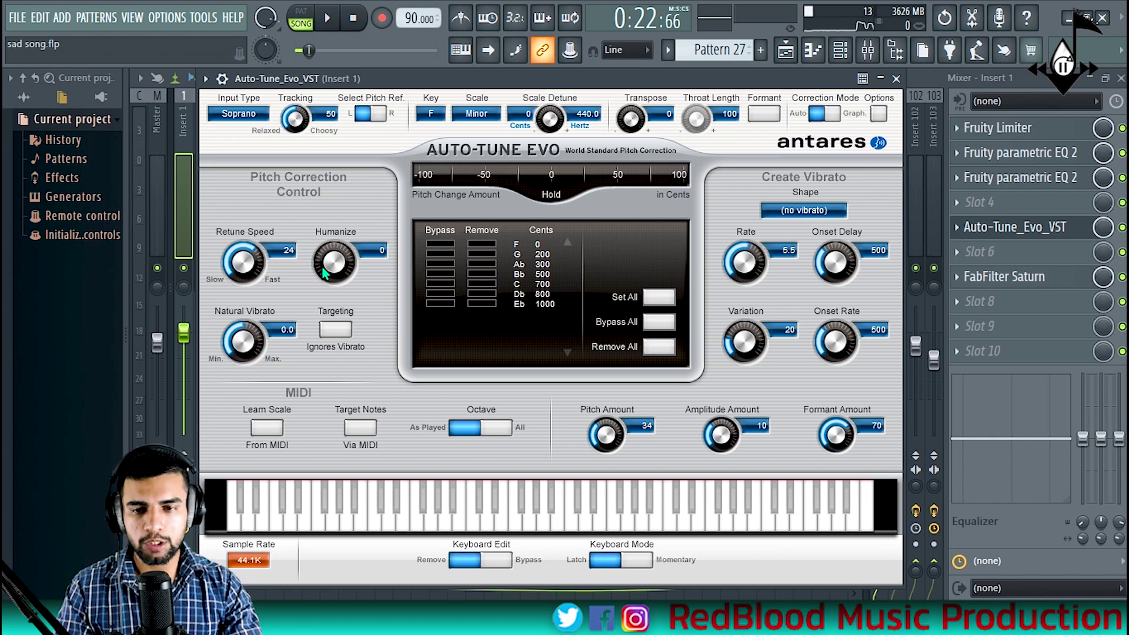
{"action": "scroll", "coordinate": [326, 261], "scroll_direction": "up", "scroll_amount": 4}
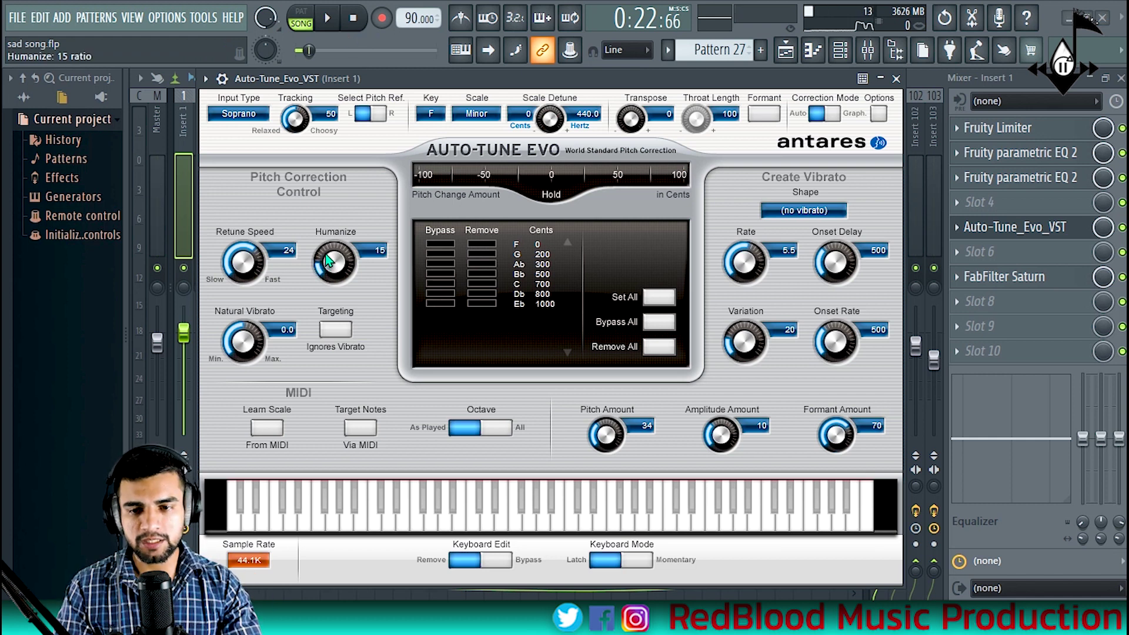
{"action": "left_click", "coordinate": [329, 22]}
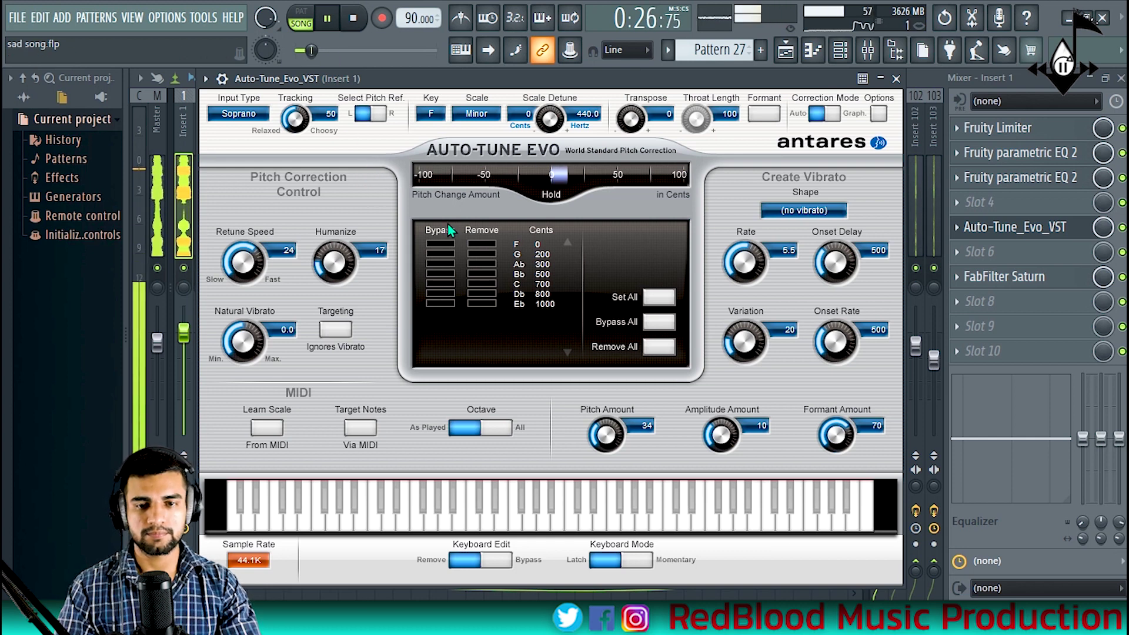
{"action": "key", "text": "space"}
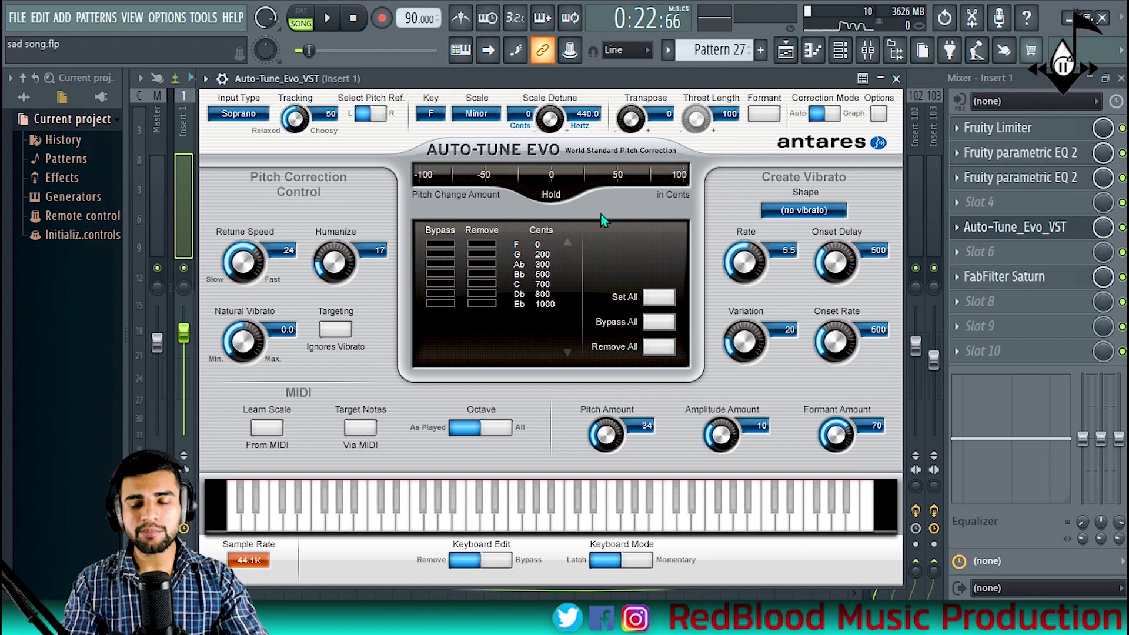
Switch Auto-Tune Evo to the graphical correction mode and detach its plugin window so it can be moved freely
{"action": "left_click", "coordinate": [831, 115]}
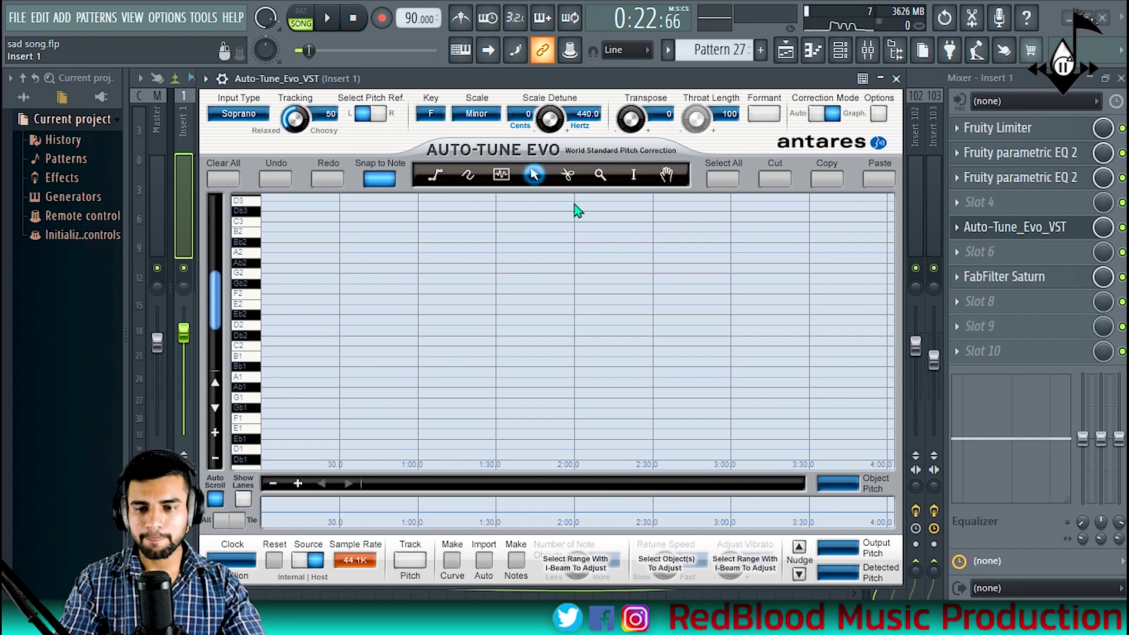
{"action": "left_click_drag", "start_coordinate": [640, 78], "coordinate": [660, 64]}
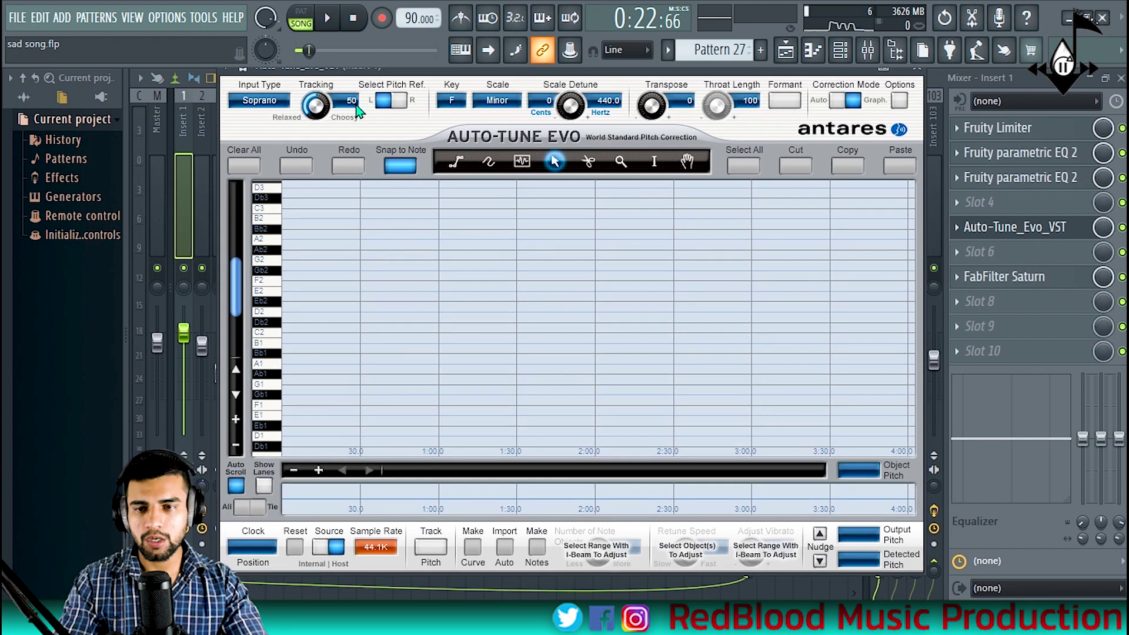
{"action": "left_click_drag", "start_coordinate": [372, 69], "coordinate": [369, 82]}
{"action": "left_click", "coordinate": [224, 78]}
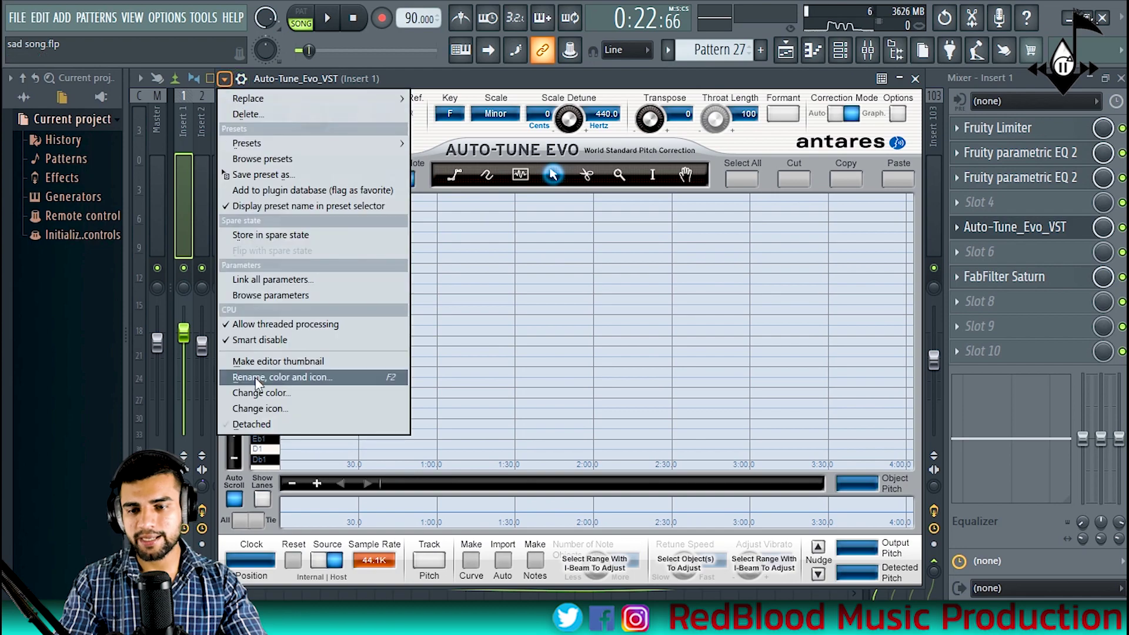
{"action": "left_click", "coordinate": [266, 426]}
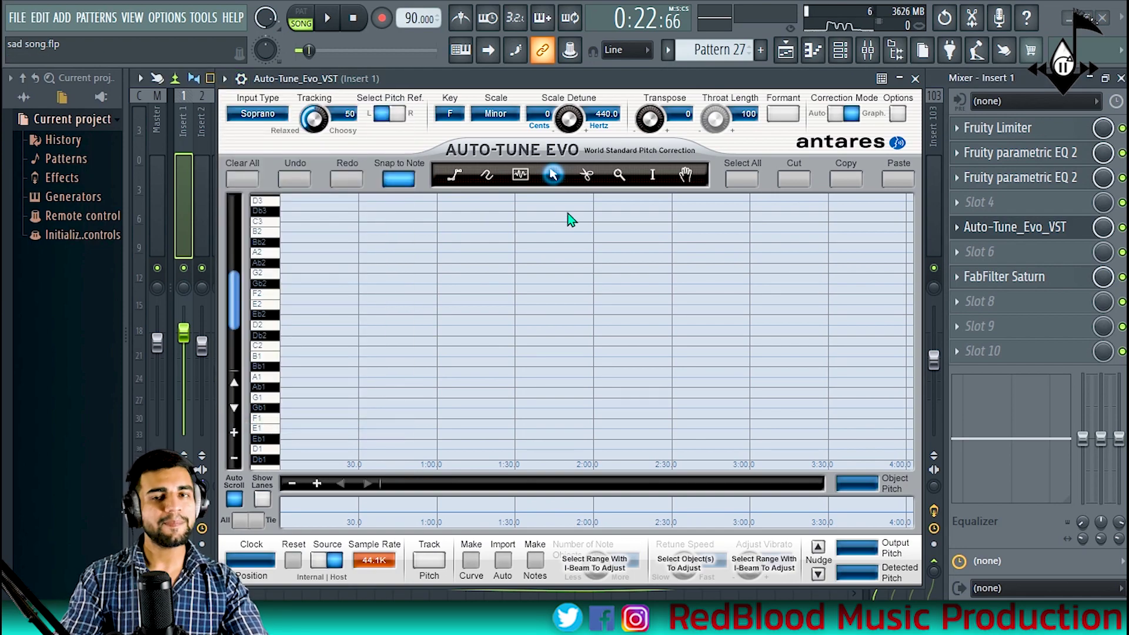
{"action": "mouse_move", "coordinate": [546, 81]}
{"action": "left_mouse_down"}
{"action": "mouse_move", "coordinate": [569, 75]}
{"action": "mouse_move", "coordinate": [581, 93]}
{"action": "mouse_move", "coordinate": [548, 62]}
{"action": "left_mouse_up"}
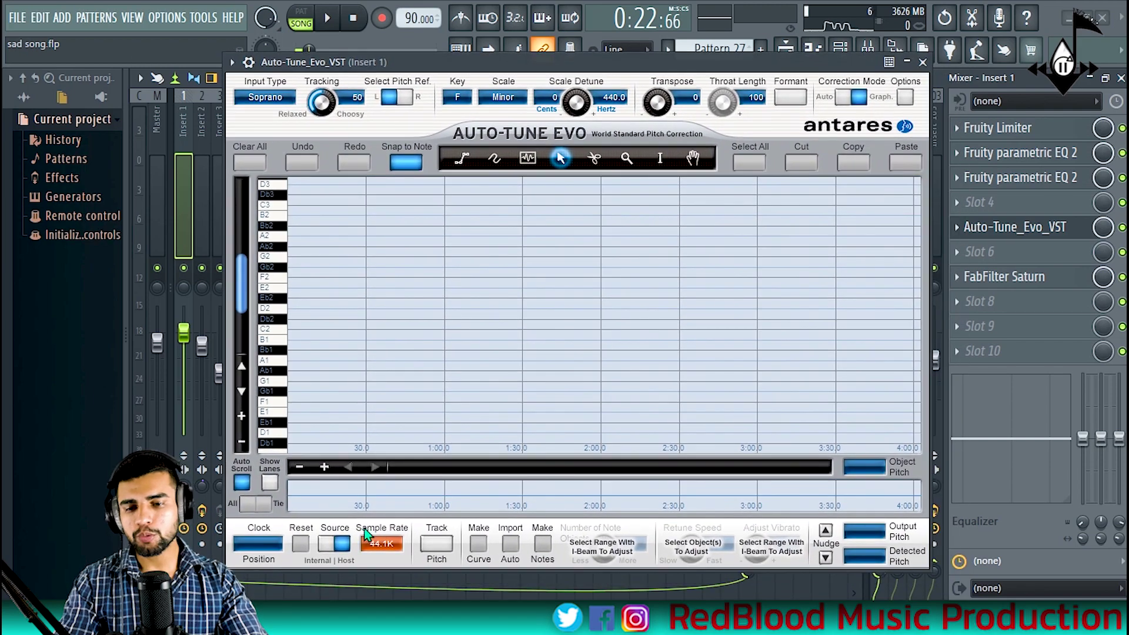
{"action": "left_click_drag", "start_coordinate": [735, 63], "coordinate": [782, 58]}
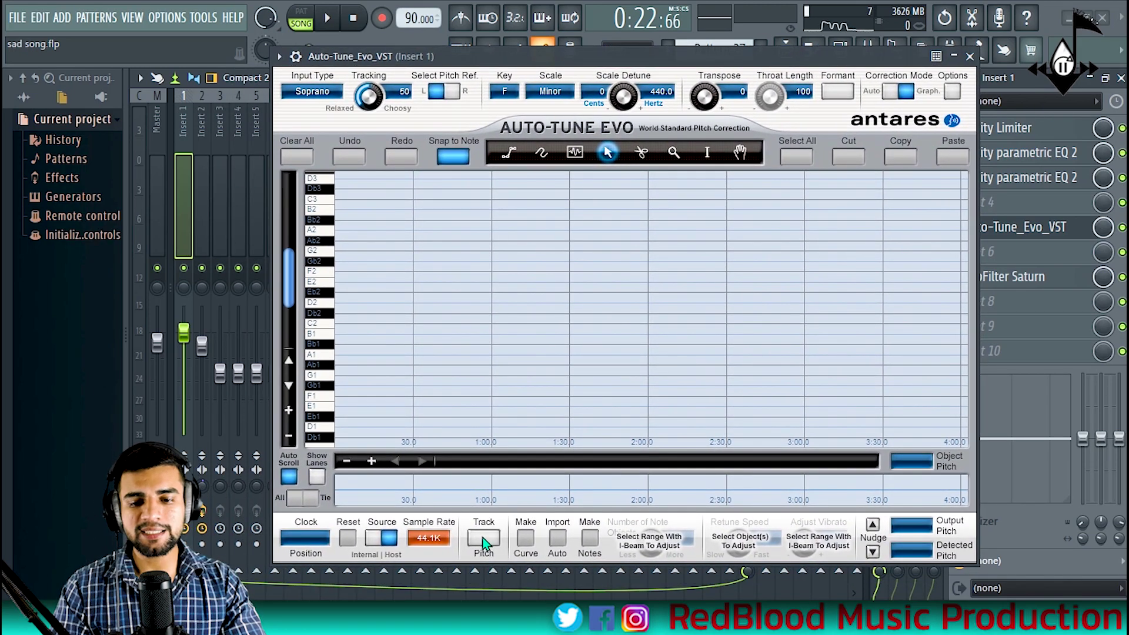
Arm pitch tracking and place the plugin window beside the playlist with the start of the LEAD VOX clip in view
{"action": "left_click", "coordinate": [483, 538]}
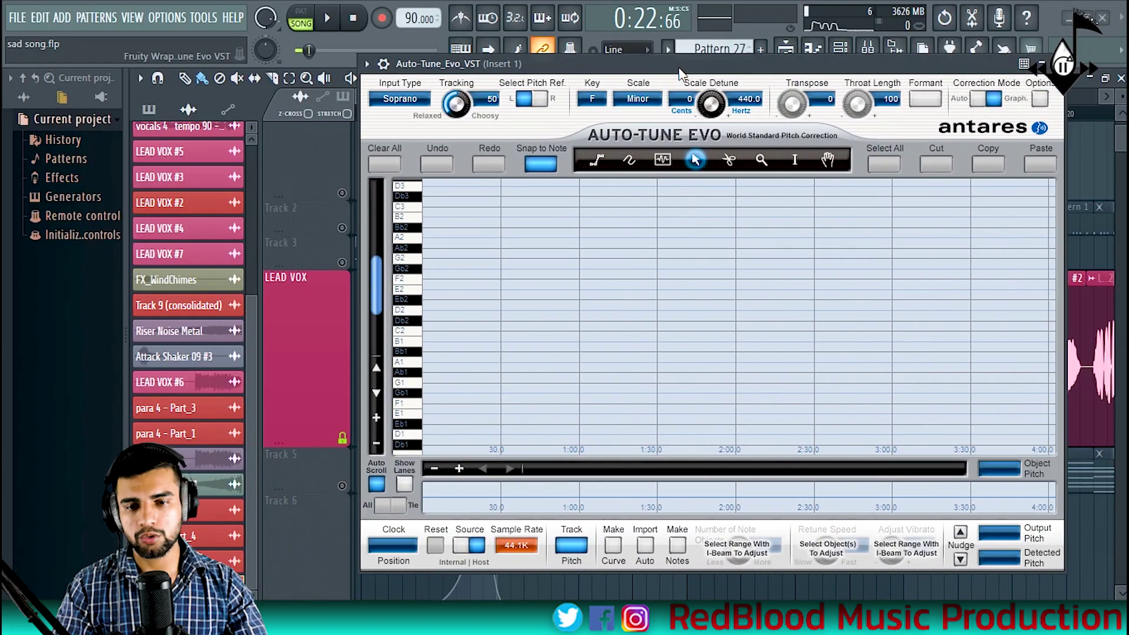
{"action": "left_click_drag", "start_coordinate": [776, 80], "coordinate": [1014, 97]}
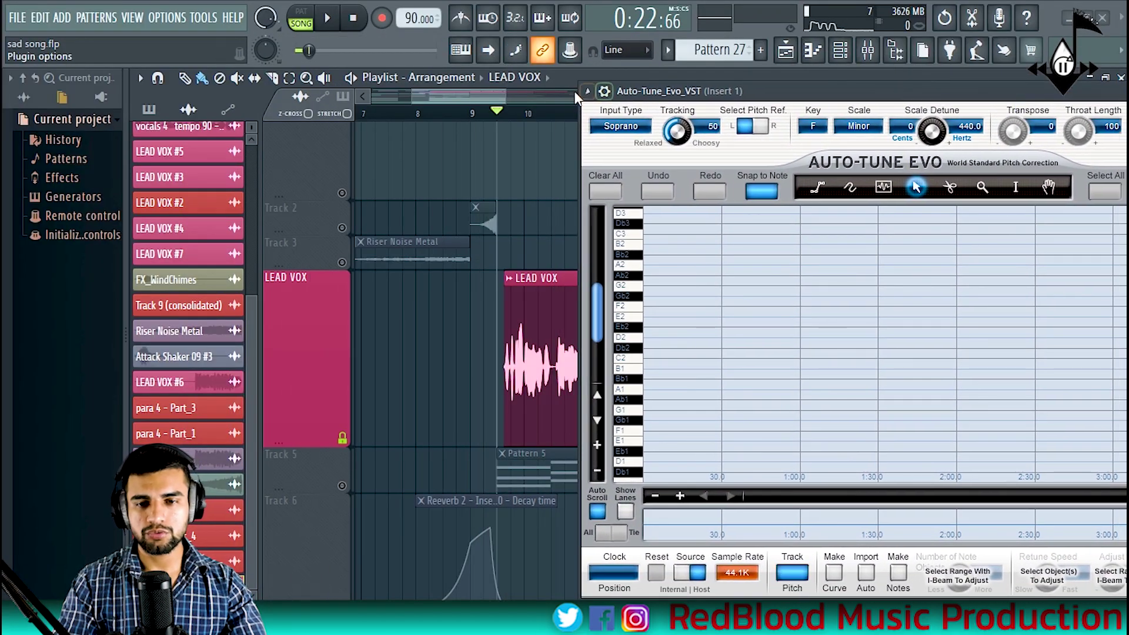
{"action": "left_click_drag", "start_coordinate": [489, 96], "coordinate": [505, 96]}
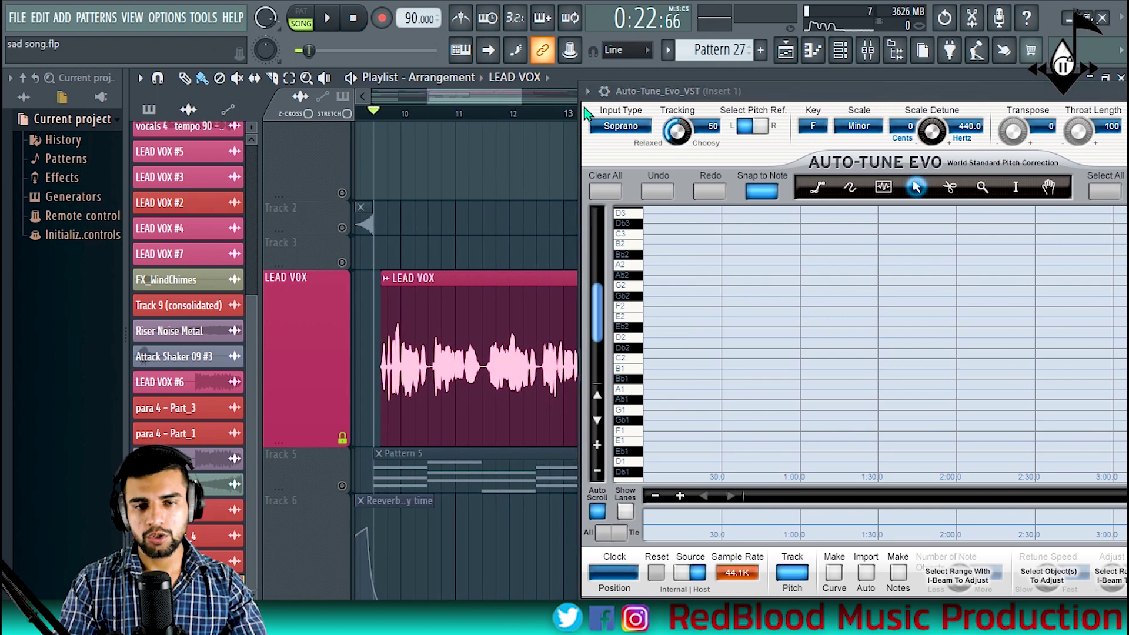
{"action": "left_click_drag", "start_coordinate": [816, 92], "coordinate": [806, 61]}
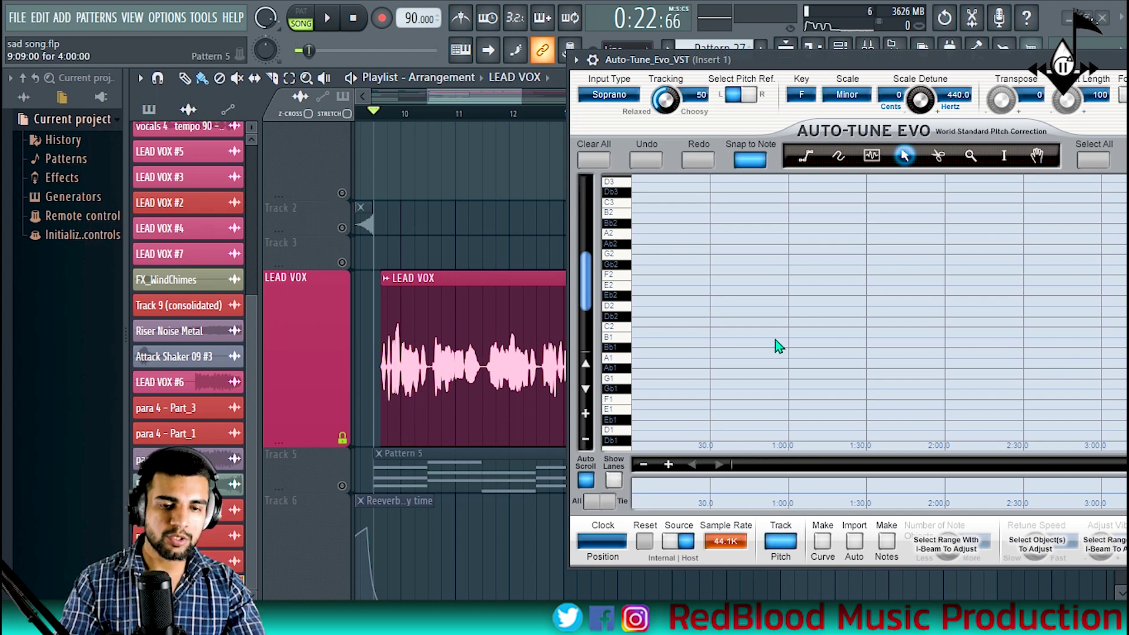
Play the LEAD VOX clip through to bar 16 to capture its pitch, stop playback, and turn pitch tracking off
{"action": "key", "text": "space"}
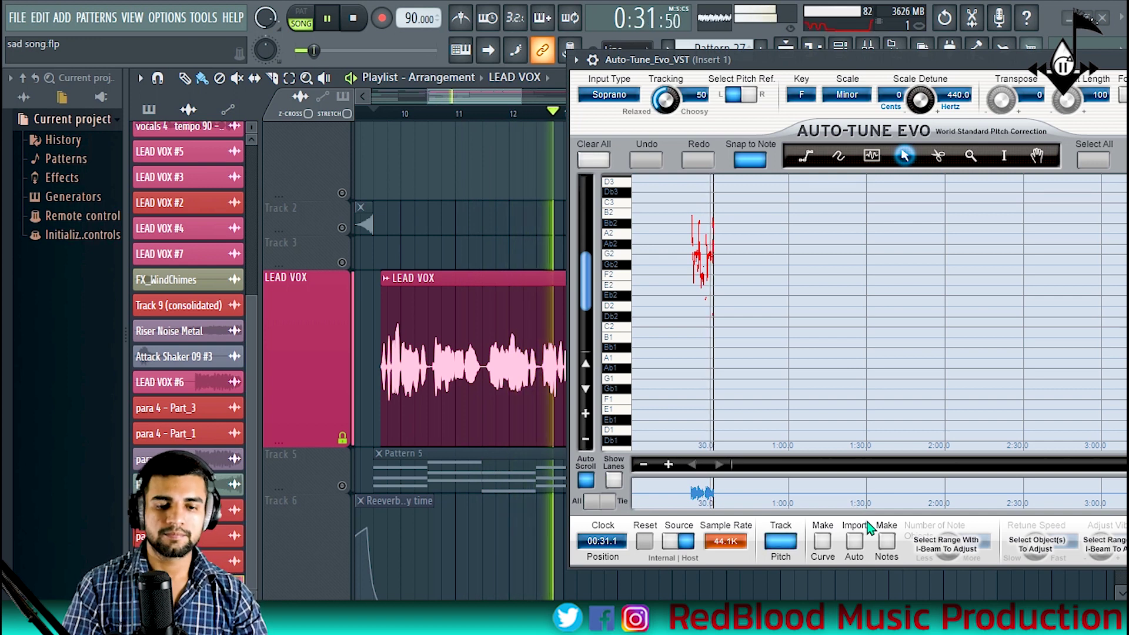
{"action": "left_click_drag", "start_coordinate": [506, 98], "coordinate": [530, 102]}
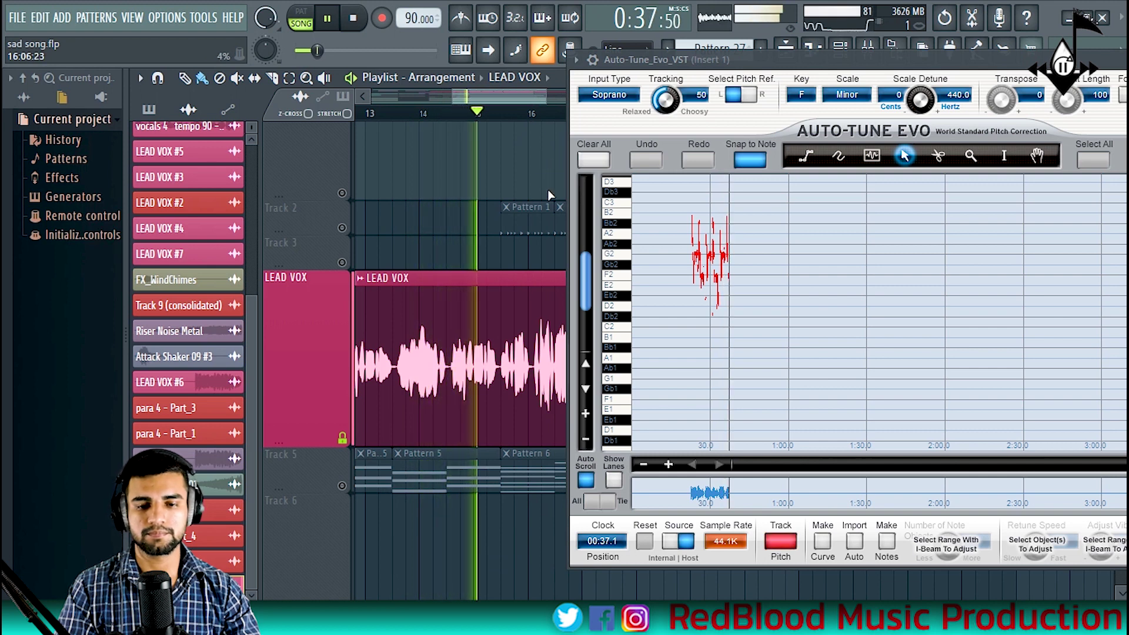
{"action": "key", "text": "space"}
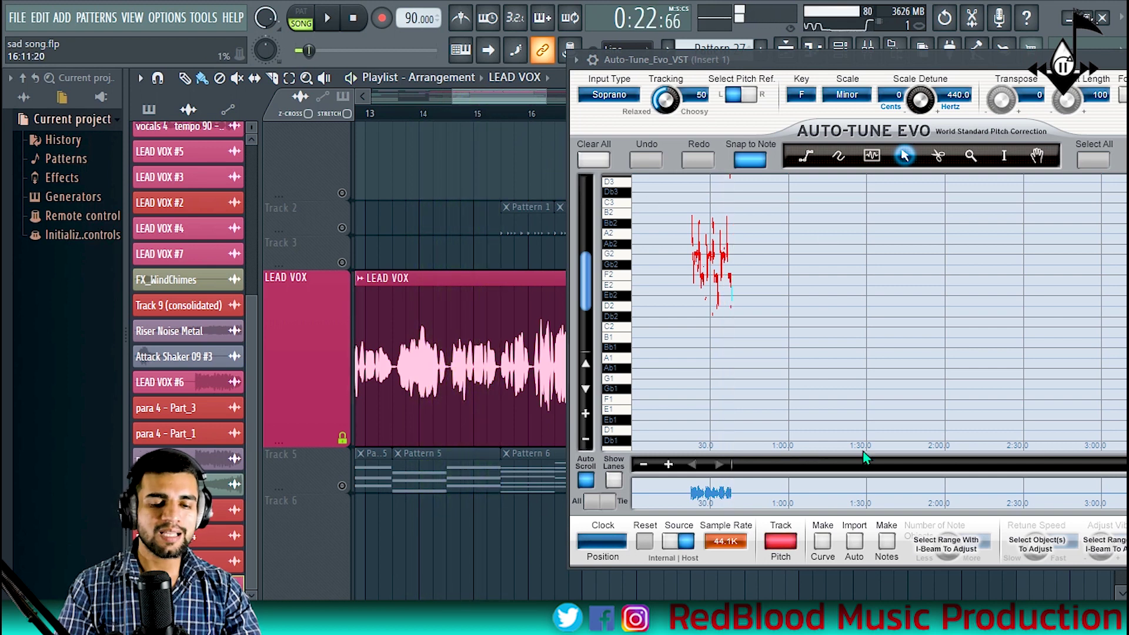
{"action": "left_click", "coordinate": [777, 544]}
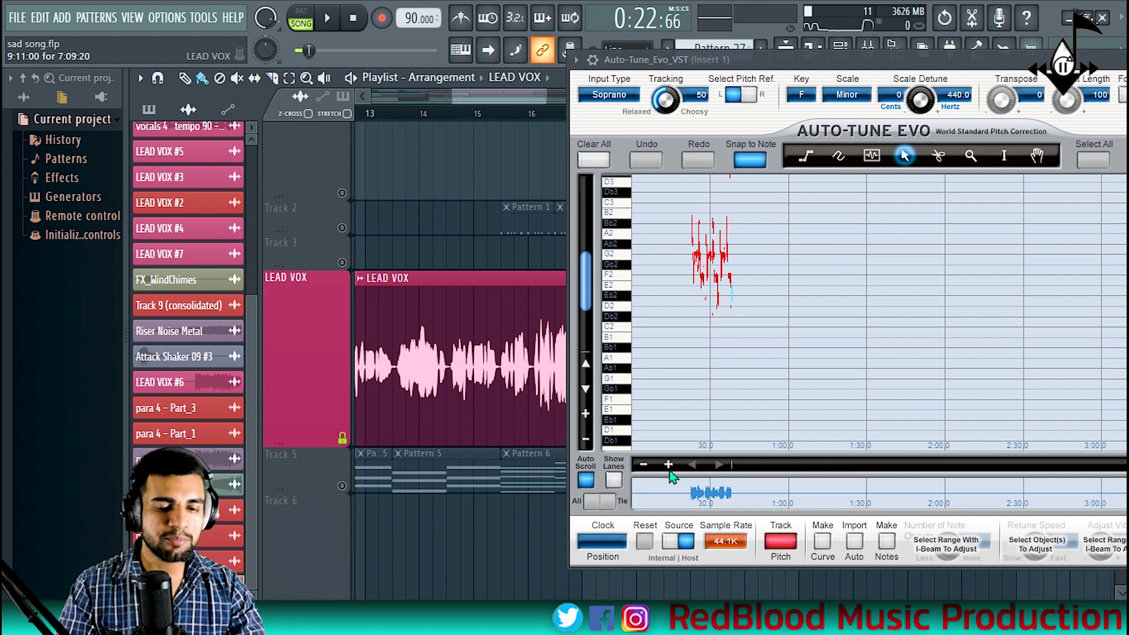
{"action": "left_click", "coordinate": [788, 550]}
Bring the whole pitch graph into view and generate note objects from the tracked vocal pitch
{"action": "left_click_drag", "start_coordinate": [745, 66], "coordinate": [438, 28]}
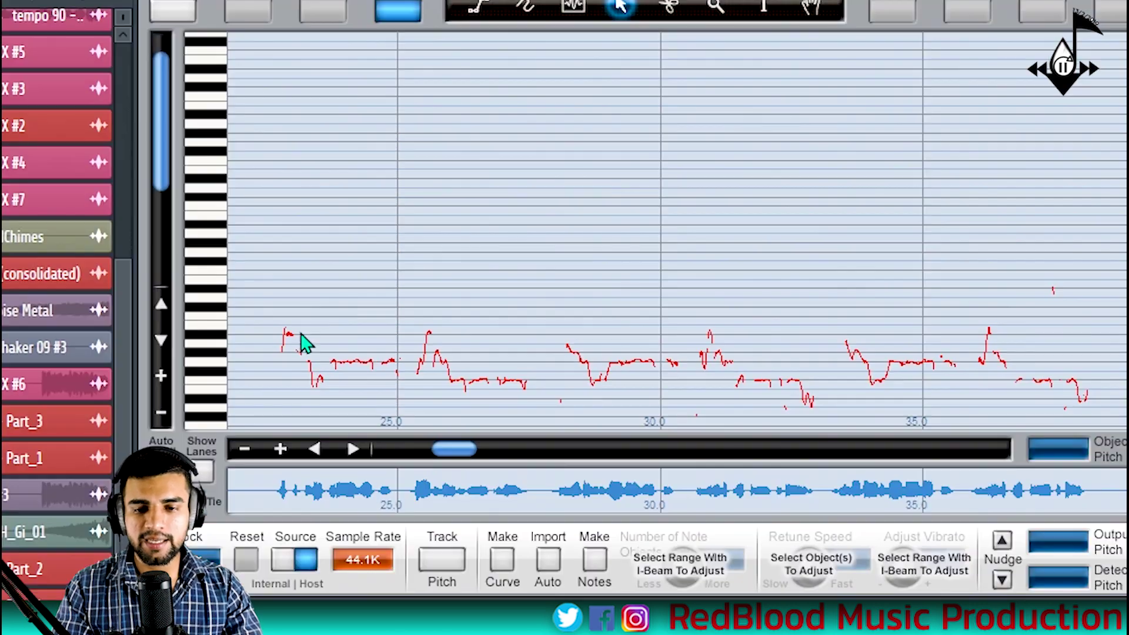
{"action": "scroll", "coordinate": [408, 307], "scroll_direction": "down", "scroll_amount": 5}
{"action": "scroll", "coordinate": [352, 284], "scroll_direction": "down", "scroll_amount": 3}
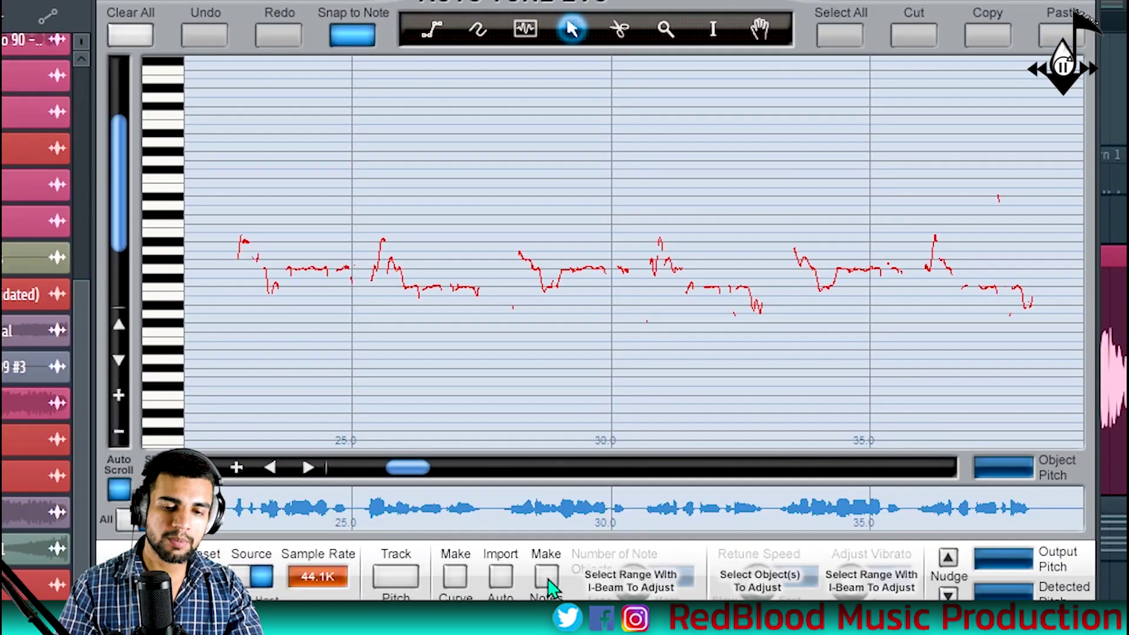
{"action": "left_click", "coordinate": [548, 580]}
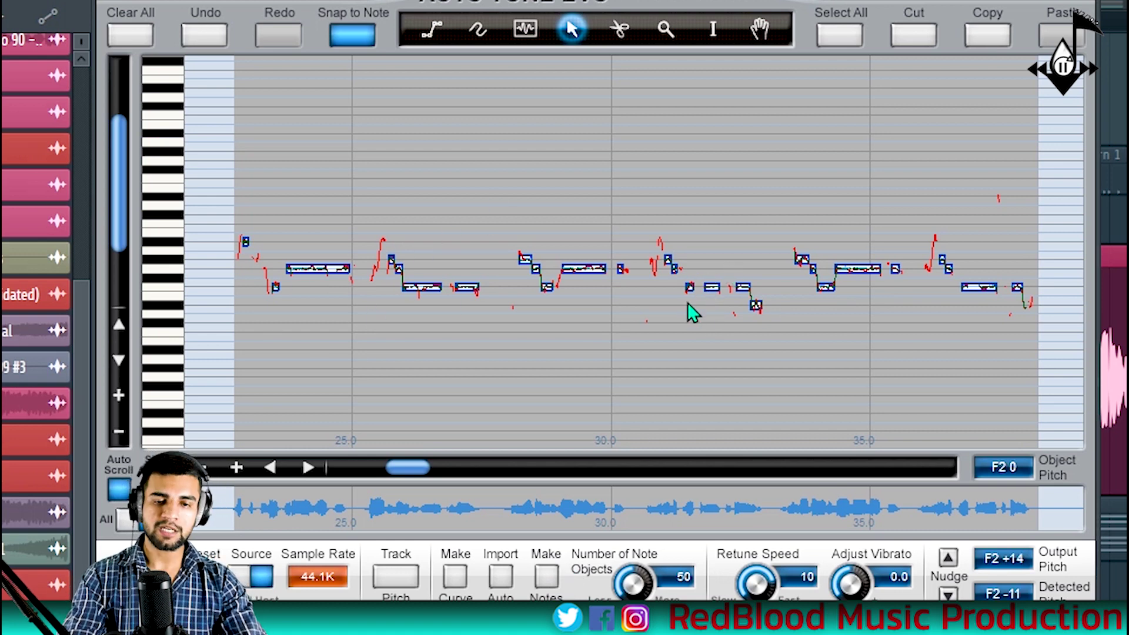
Examine the generated note objects up close, comparing them with the detected pitch curves at the start of the vocal
{"action": "left_click", "coordinate": [232, 469]}
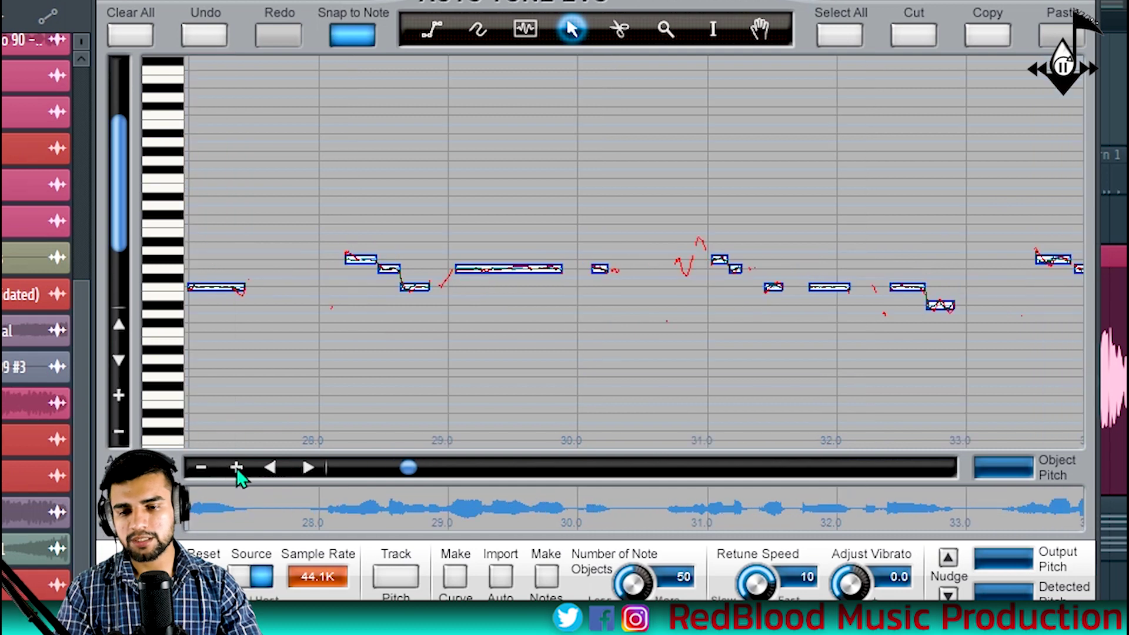
{"action": "left_click", "coordinate": [236, 469]}
{"action": "left_click", "coordinate": [119, 395]}
{"action": "left_click", "coordinate": [119, 395]}
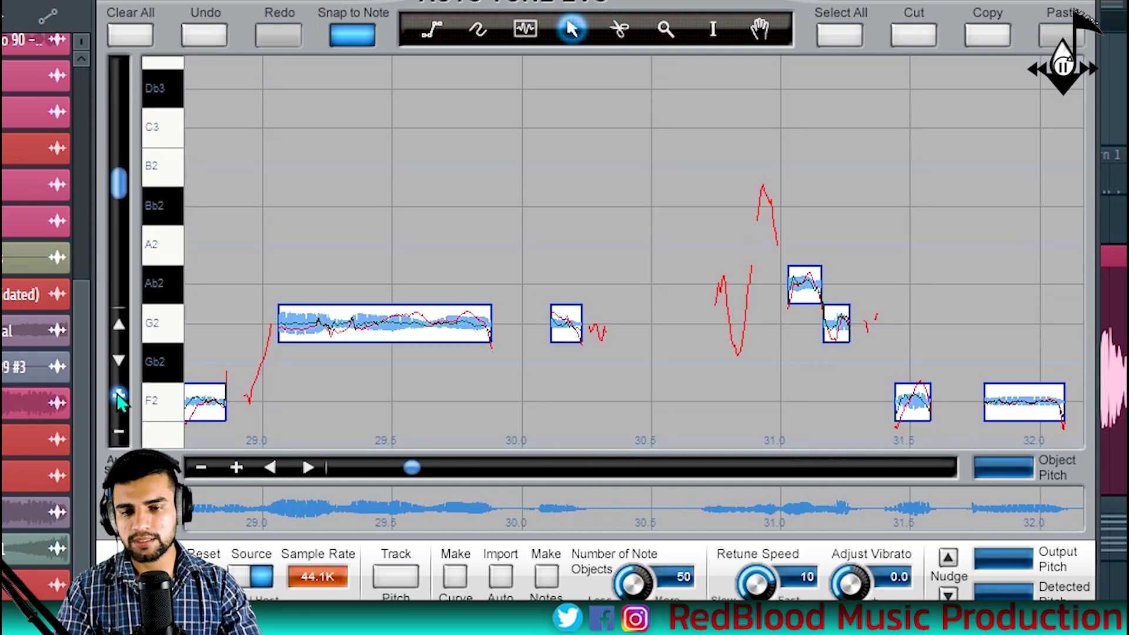
{"action": "scroll", "coordinate": [357, 254], "scroll_direction": "down", "scroll_amount": 2}
{"action": "scroll", "coordinate": [358, 254], "scroll_direction": "down", "scroll_amount": 1}
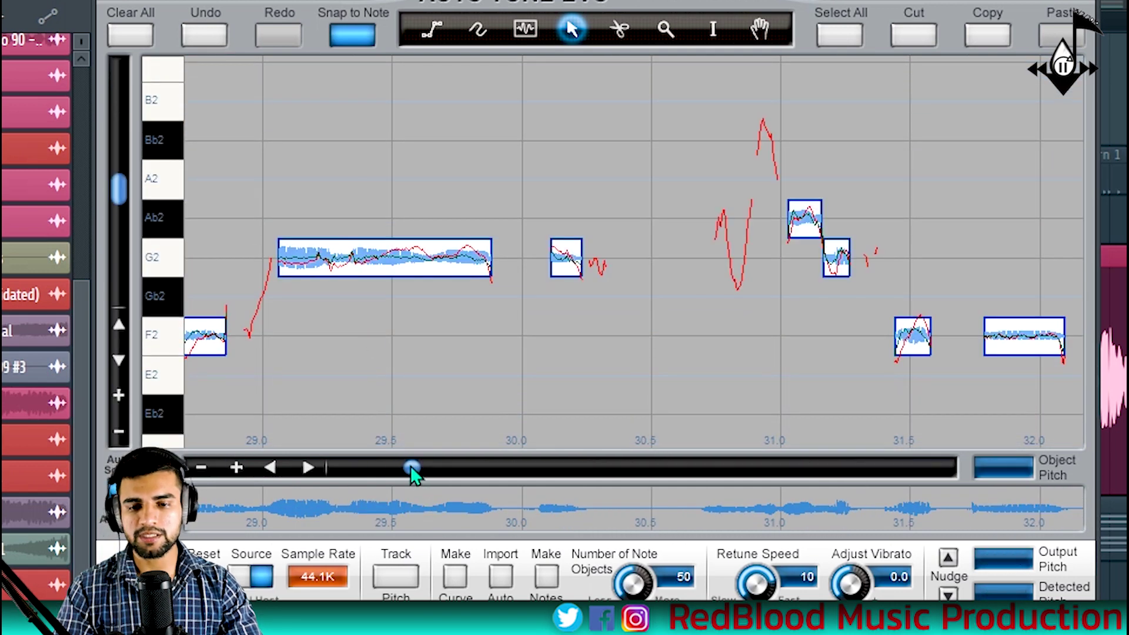
{"action": "left_click_drag", "start_coordinate": [410, 466], "coordinate": [399, 259]}
{"action": "scroll", "coordinate": [394, 248], "scroll_direction": "up", "scroll_amount": 3}
{"action": "scroll", "coordinate": [393, 248], "scroll_direction": "down", "scroll_amount": 3}
{"action": "scroll", "coordinate": [394, 249], "scroll_direction": "up", "scroll_amount": 3}
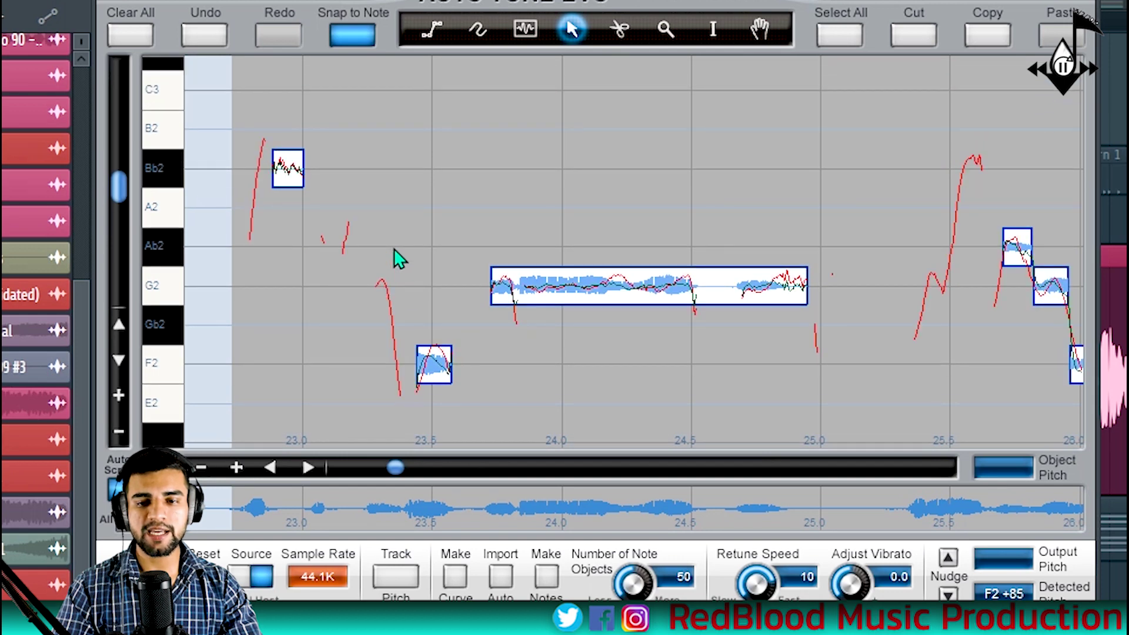
{"action": "scroll", "coordinate": [394, 248], "scroll_direction": "down", "scroll_amount": 2}
{"action": "scroll", "coordinate": [394, 248], "scroll_direction": "up", "scroll_amount": 1}
{"action": "scroll", "coordinate": [393, 248], "scroll_direction": "right", "scroll_amount": 2}
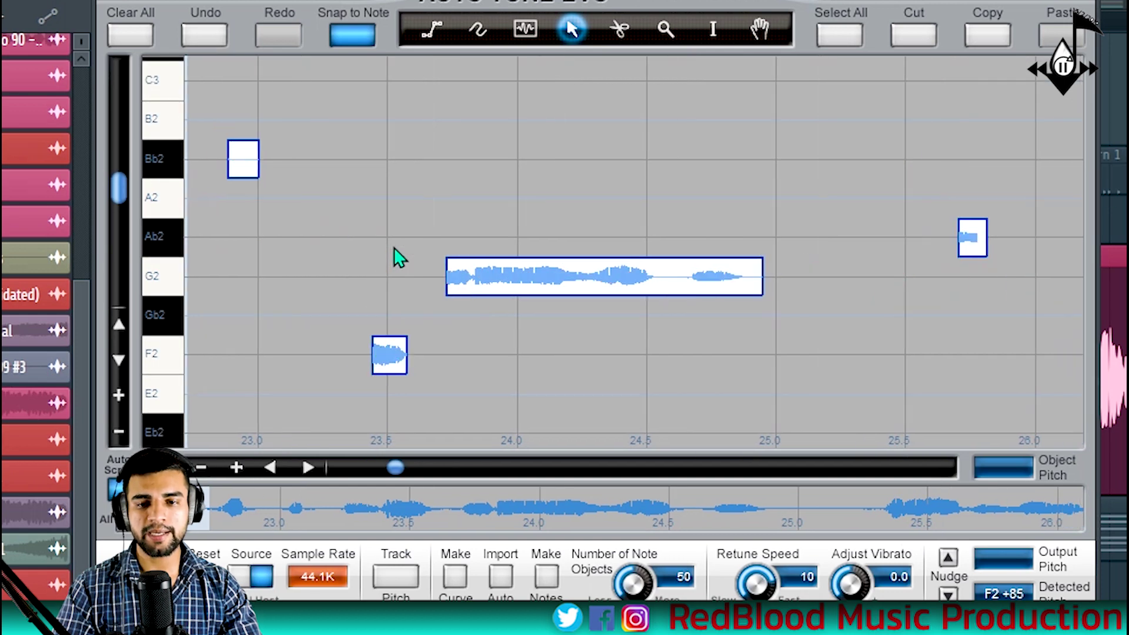
{"action": "scroll", "coordinate": [394, 248], "scroll_direction": "left", "scroll_amount": 5}
{"action": "scroll", "coordinate": [394, 248], "scroll_direction": "right", "scroll_amount": 5}
{"action": "scroll", "coordinate": [394, 248], "scroll_direction": "left", "scroll_amount": 4}
{"action": "scroll", "coordinate": [394, 248], "scroll_direction": "right", "scroll_amount": 2}
{"action": "scroll", "coordinate": [388, 248], "scroll_direction": "left", "scroll_amount": 1}
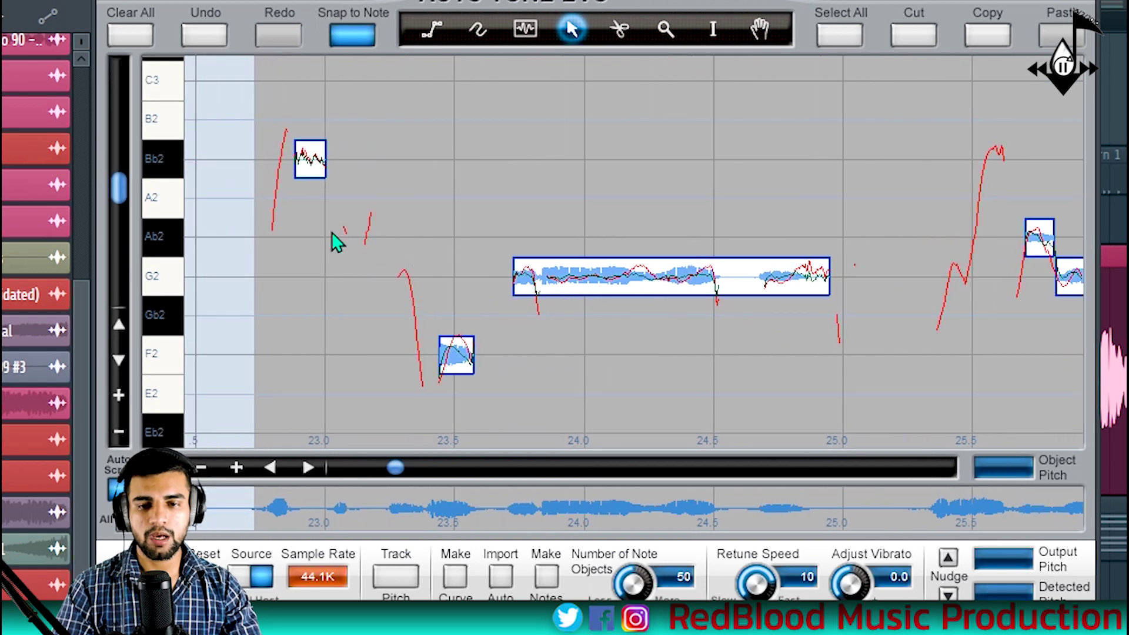
Select all note objects, set their Retune Speed to 0, and listen to the retuned vocal
{"action": "left_click", "coordinate": [432, 29]}
{"action": "left_click", "coordinate": [571, 29]}
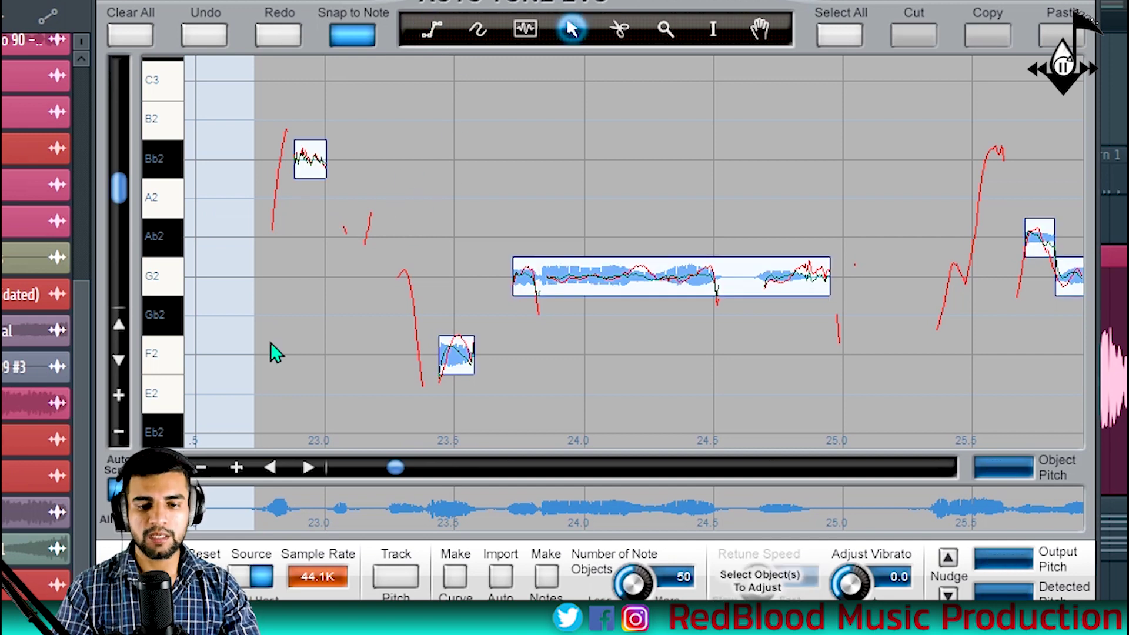
{"action": "key", "text": "ctrl+a"}
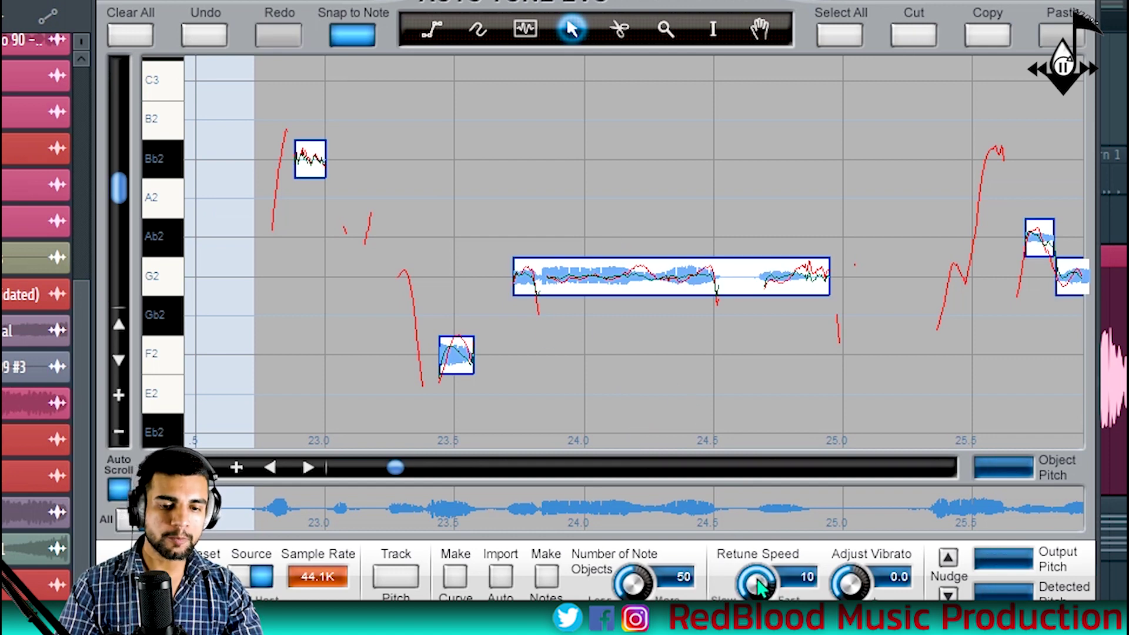
{"action": "left_click_drag", "start_coordinate": [758, 579], "coordinate": [792, 495]}
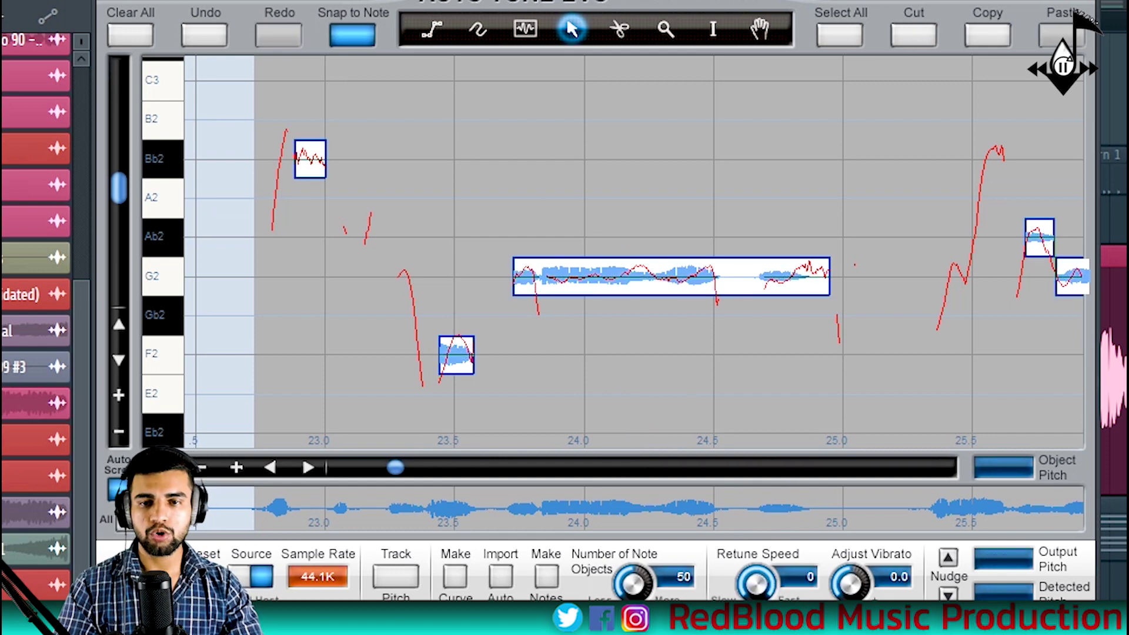
{"action": "left_click_drag", "start_coordinate": [411, 0], "coordinate": [408, 0]}
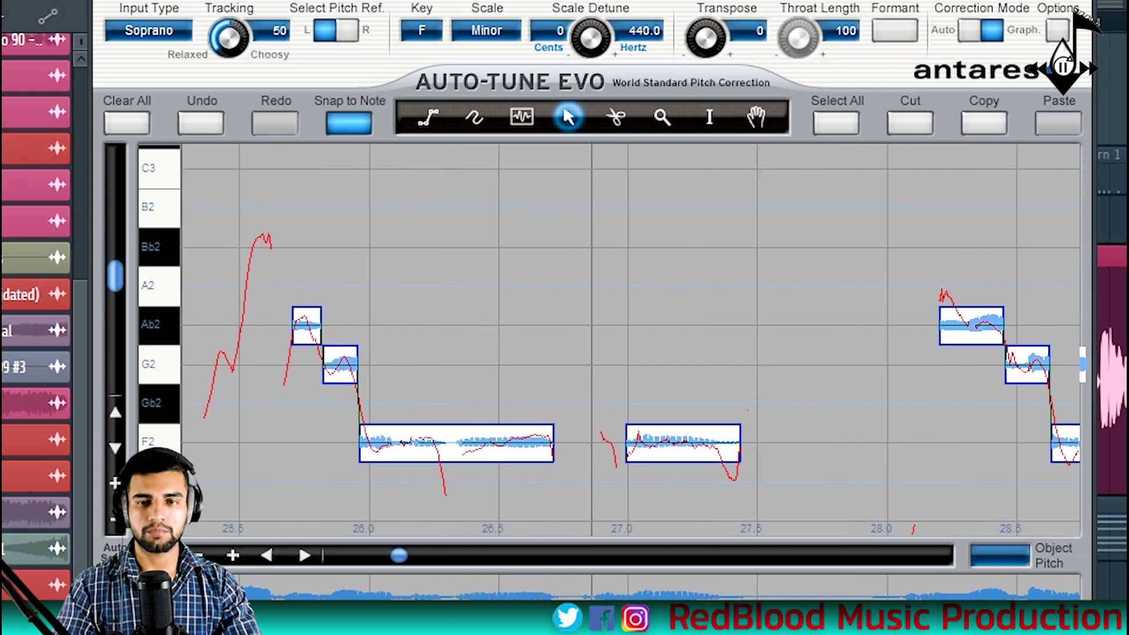
{"action": "key", "text": "space"}
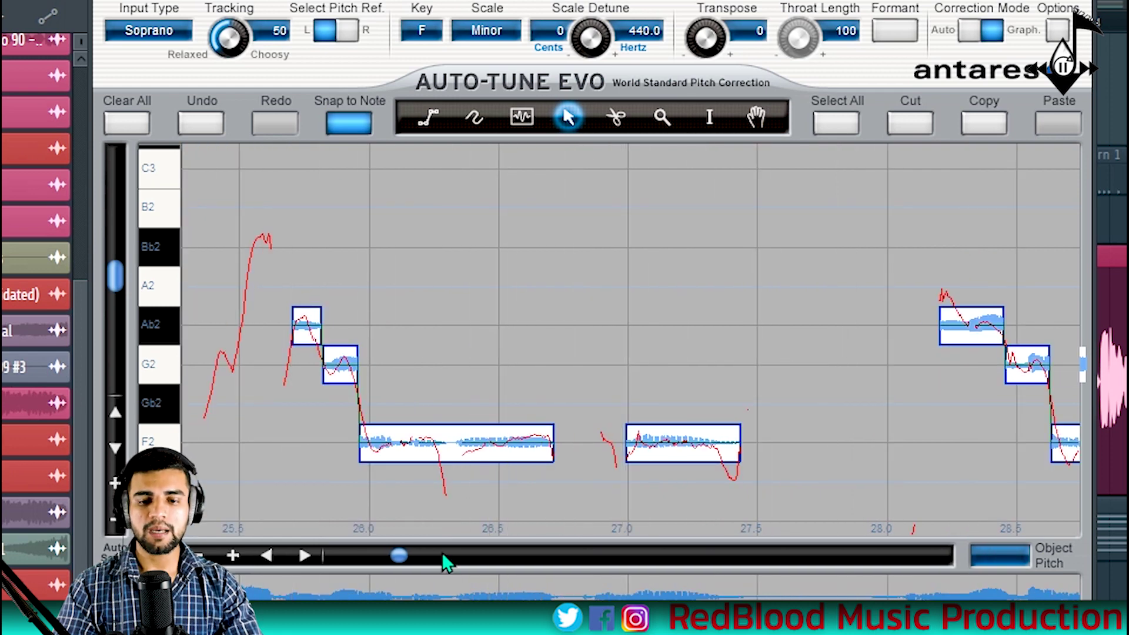
Draw a straight correction line over the first note at B♭2, near 23.0, and set its Retune Speed to 6
{"action": "left_click_drag", "start_coordinate": [398, 563], "coordinate": [389, 556]}
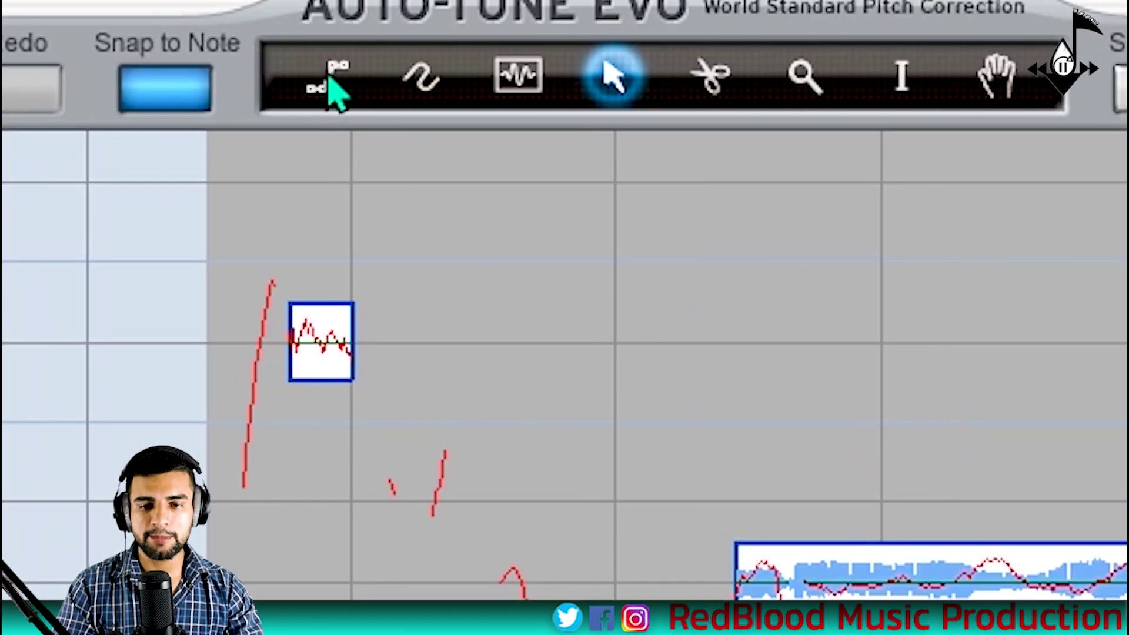
{"action": "left_click", "coordinate": [329, 88]}
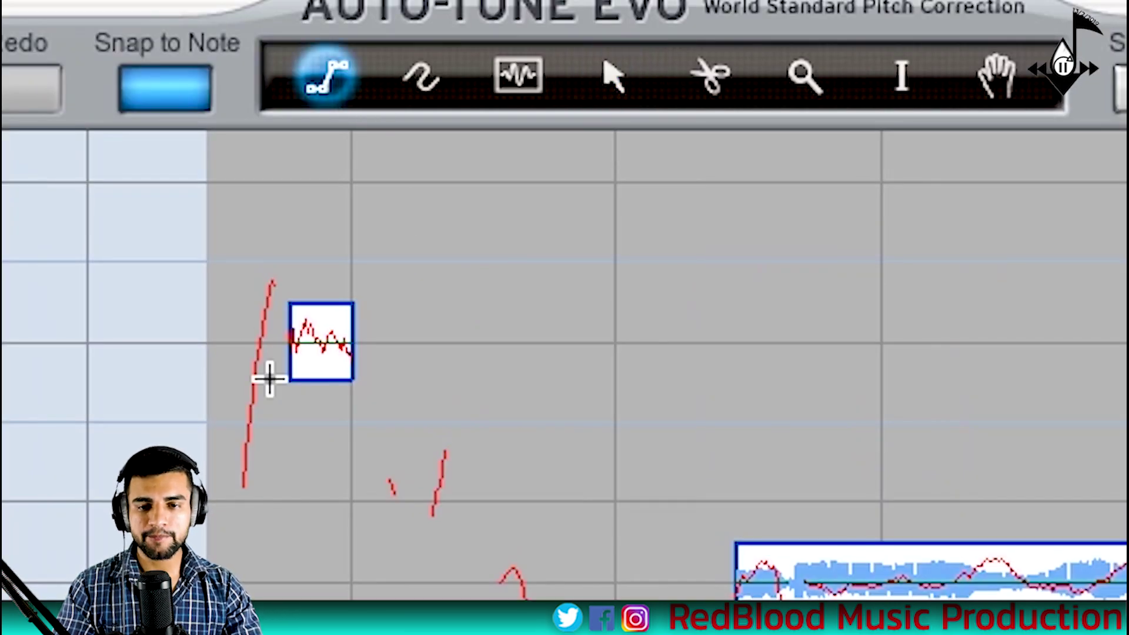
{"action": "left_click", "coordinate": [283, 341]}
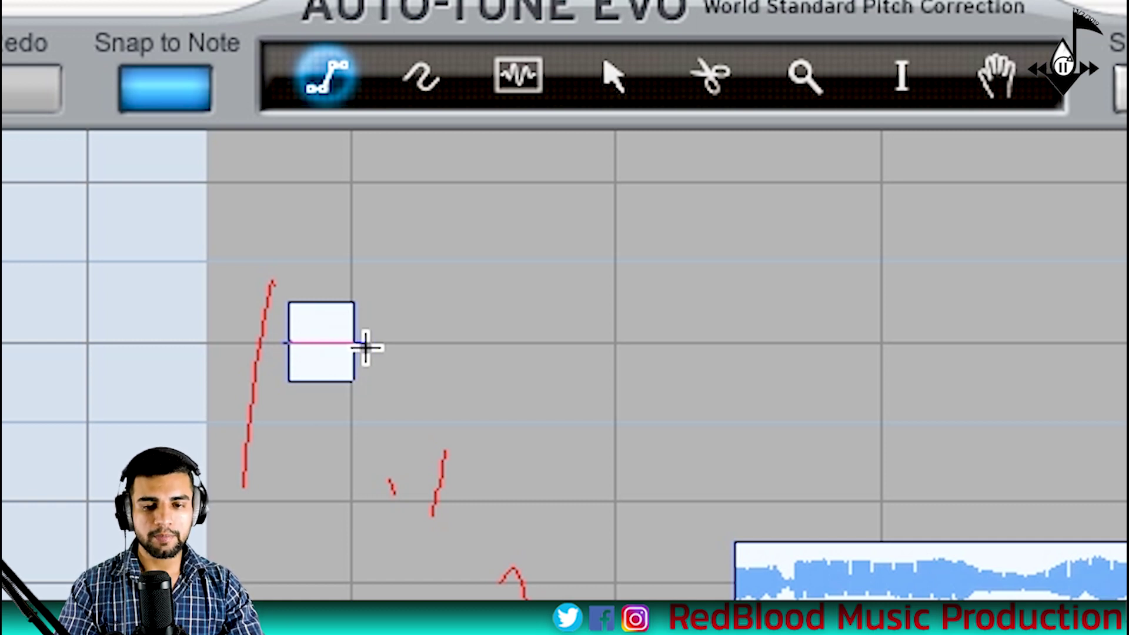
{"action": "double_click", "coordinate": [365, 347]}
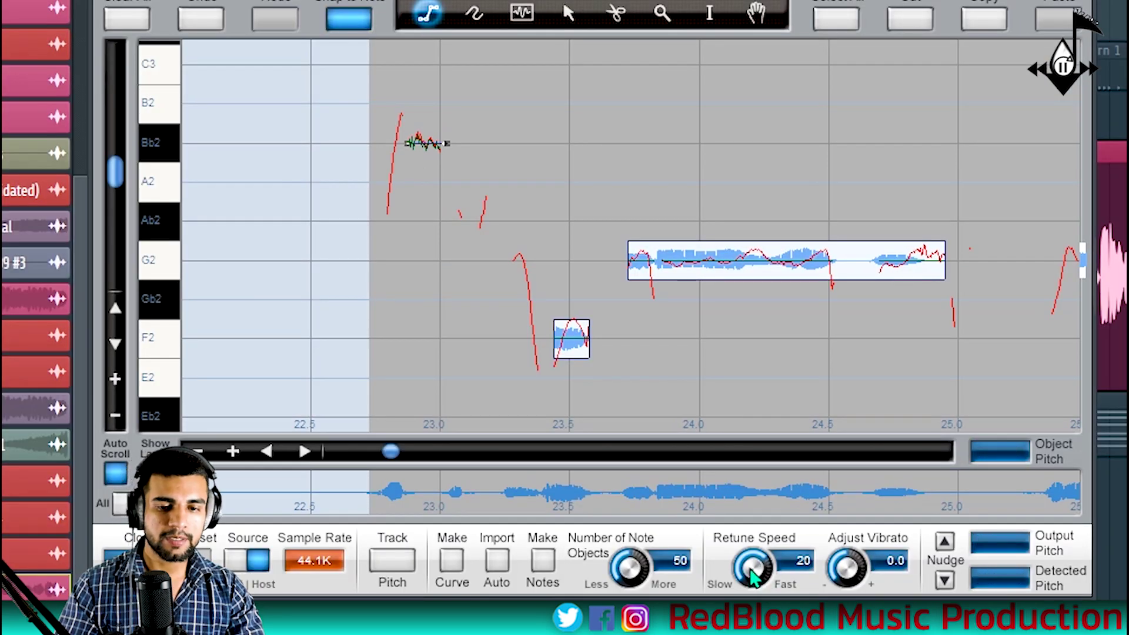
{"action": "left_click_drag", "start_coordinate": [755, 559], "coordinate": [755, 532]}
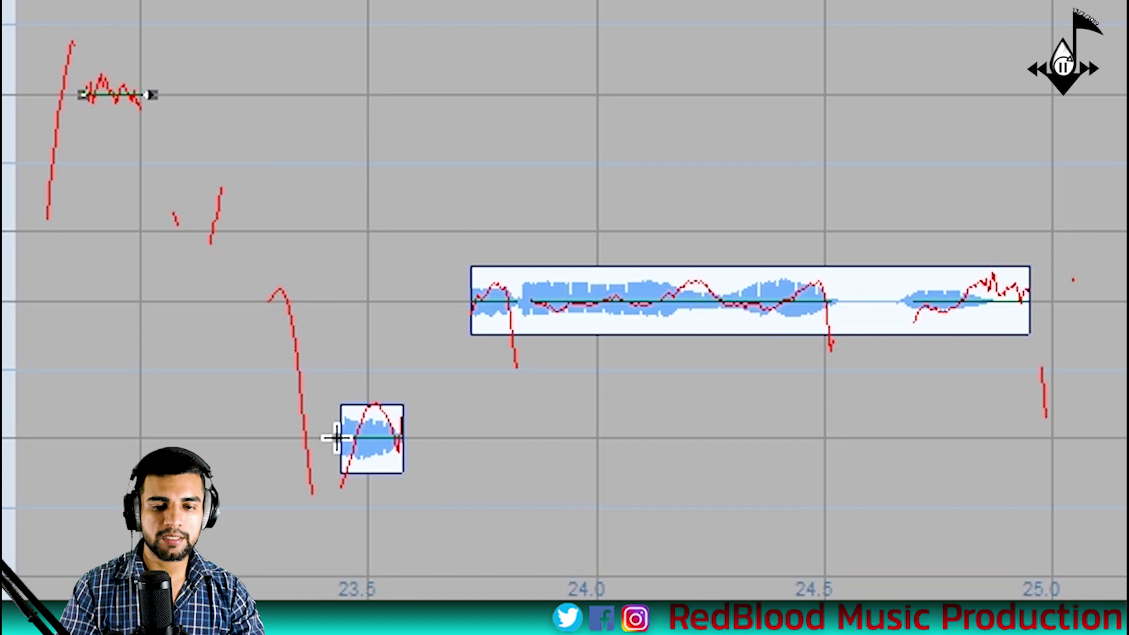
Draw a correction line along the F2 note near 23.5, rising to G2 and running level to just past 25.0
{"action": "left_click", "coordinate": [336, 438]}
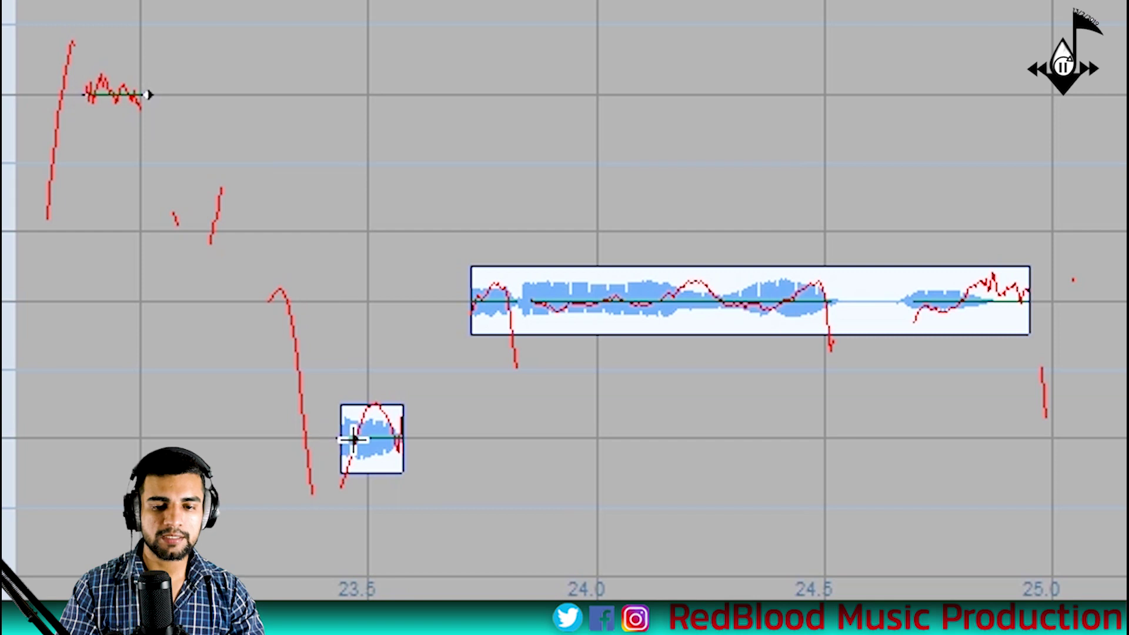
{"action": "left_click", "coordinate": [395, 441]}
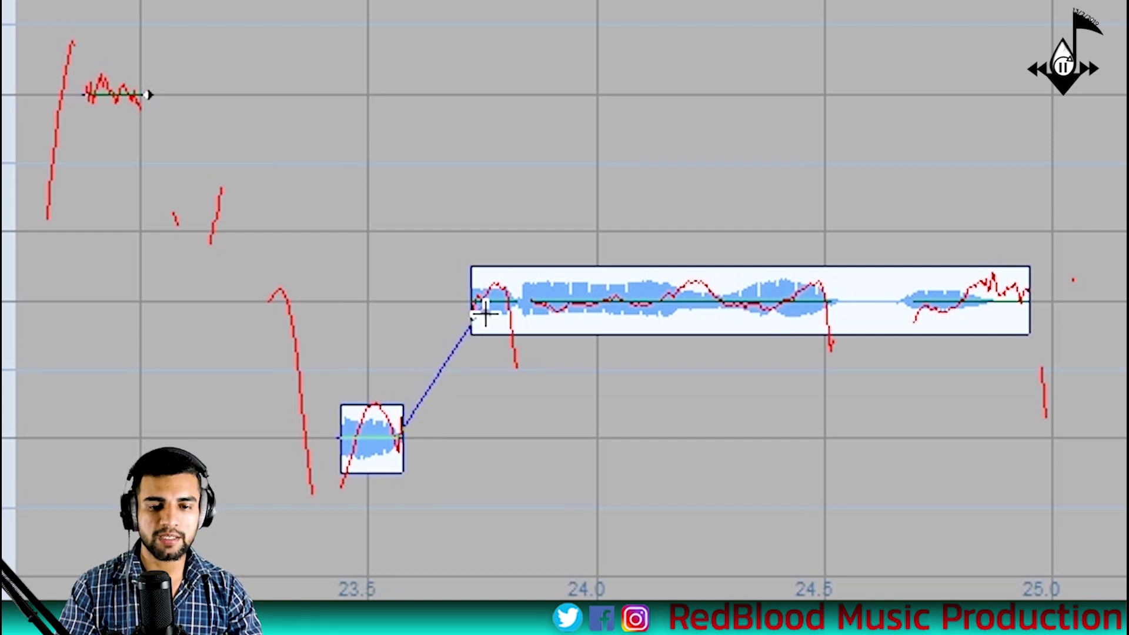
{"action": "mouse_move", "coordinate": [488, 304]}
{"action": "left_mouse_down"}
{"action": "mouse_move", "coordinate": [1037, 296]}
{"action": "mouse_move", "coordinate": [1055, 302]}
{"action": "left_mouse_up"}
{"action": "double_click", "coordinate": [1061, 301]}
{"action": "scroll", "coordinate": [791, 299], "scroll_direction": "down", "scroll_amount": 6}
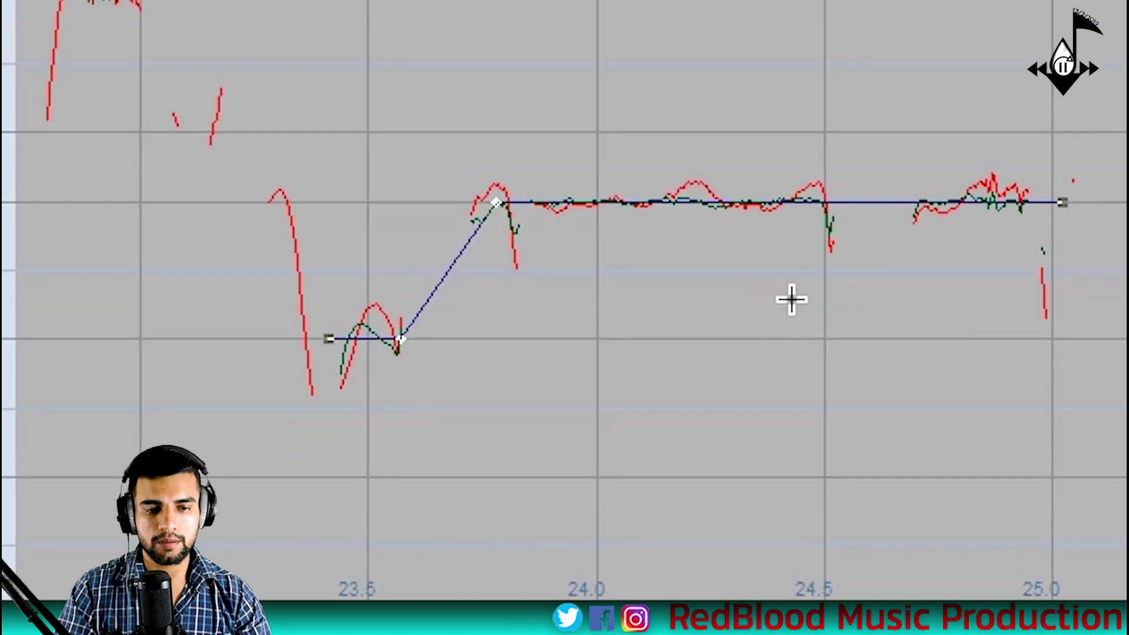
Trace a stepped correction line through the Ab2, G2 and F2 notes from about 25.7 to 26.8, with Retune Speed 9
{"action": "scroll", "coordinate": [791, 300], "scroll_direction": "up", "scroll_amount": 1}
{"action": "scroll", "coordinate": [791, 299], "scroll_direction": "right", "scroll_amount": 8}
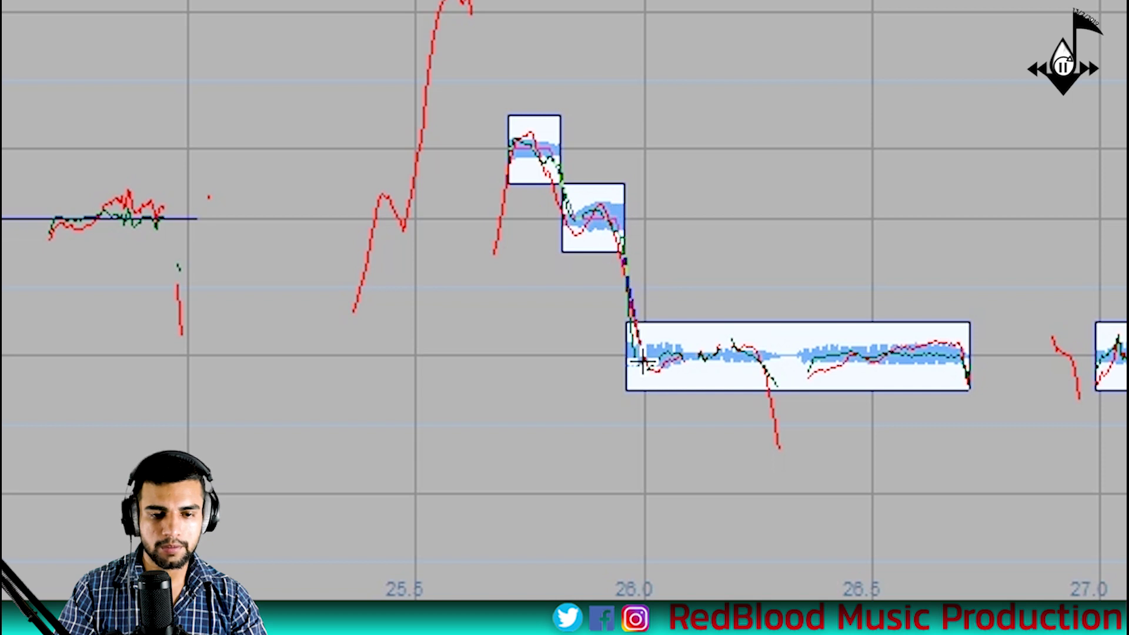
{"action": "left_click", "coordinate": [979, 365]}
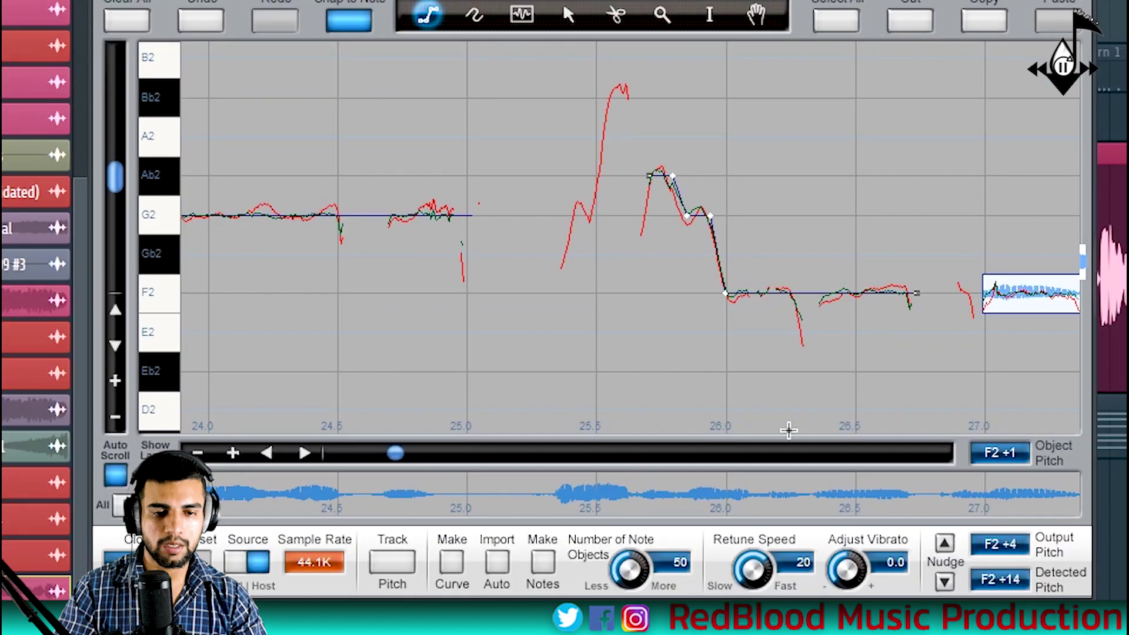
{"action": "left_click_drag", "start_coordinate": [754, 567], "coordinate": [759, 546]}
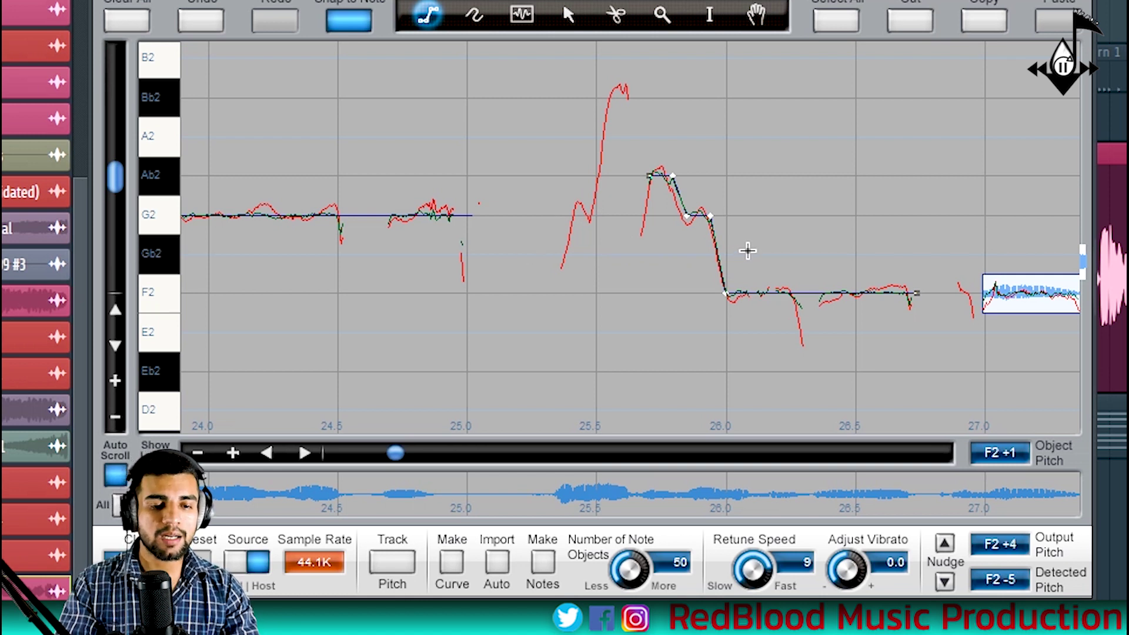
Play back the phrases corrected with lines and stop playback after the descending run near 26.0
{"action": "key", "text": "space"}
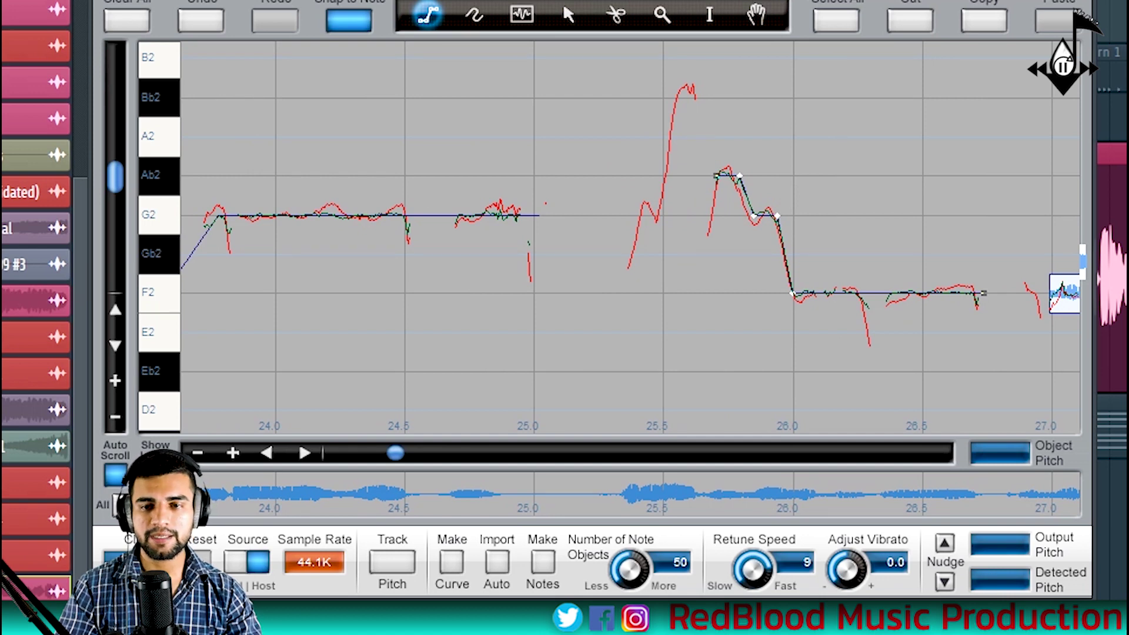
{"action": "key", "text": "space"}
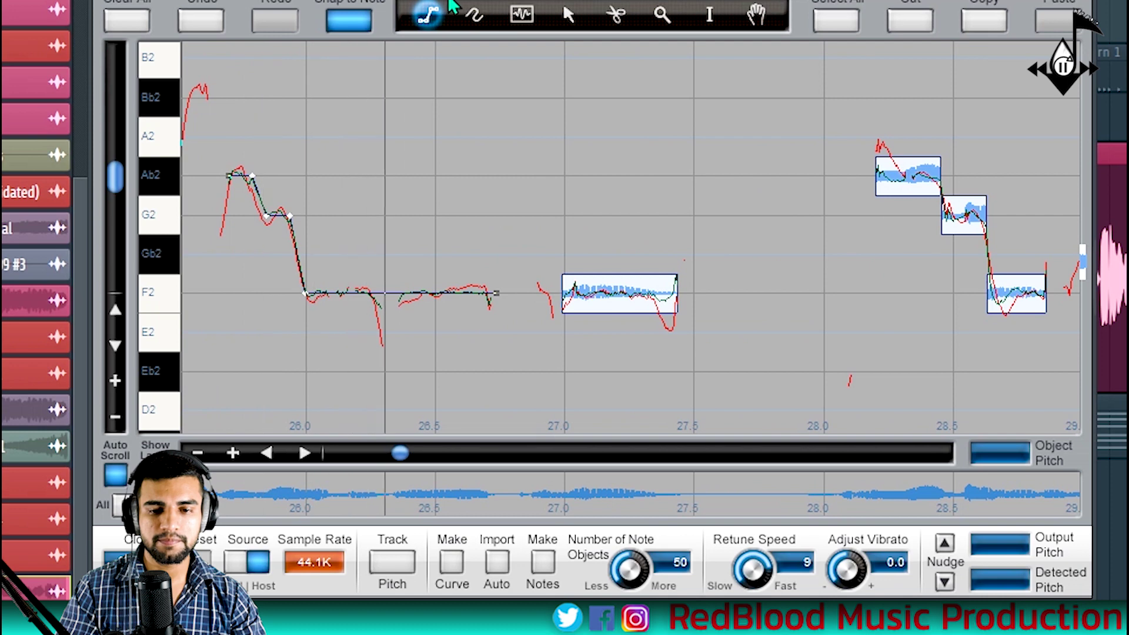
{"action": "key", "text": "space"}
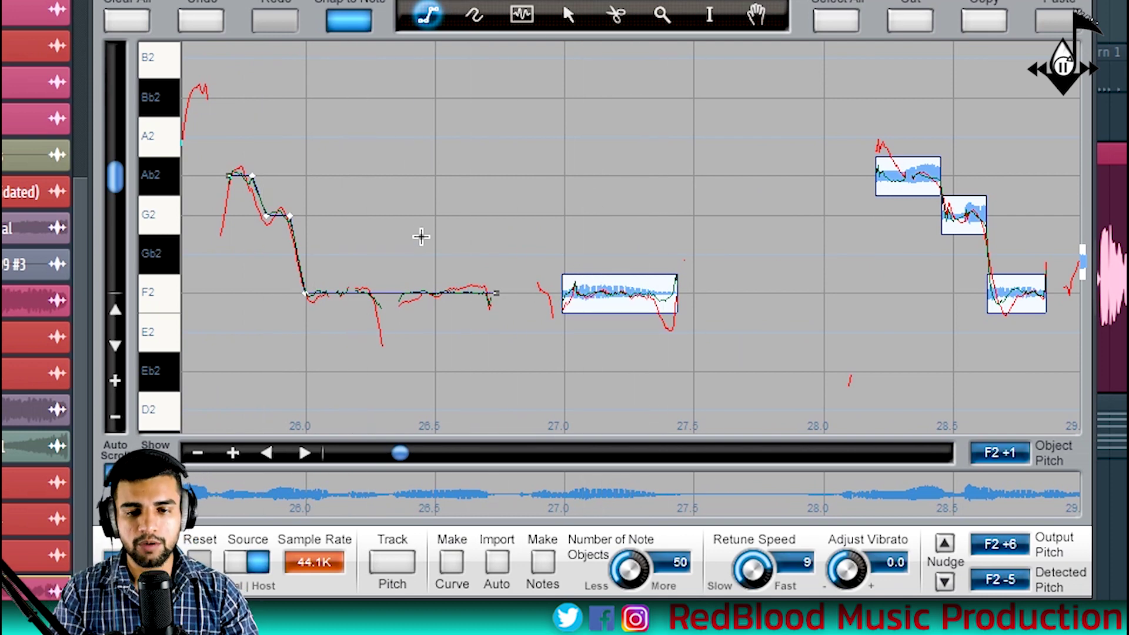
Draw a descending correction line through the Ab2, G2 and F2 notes between 28.0 and 29.0, and make its Retune Speed faster
{"action": "scroll", "coordinate": [453, 202], "scroll_direction": "left", "scroll_amount": 4}
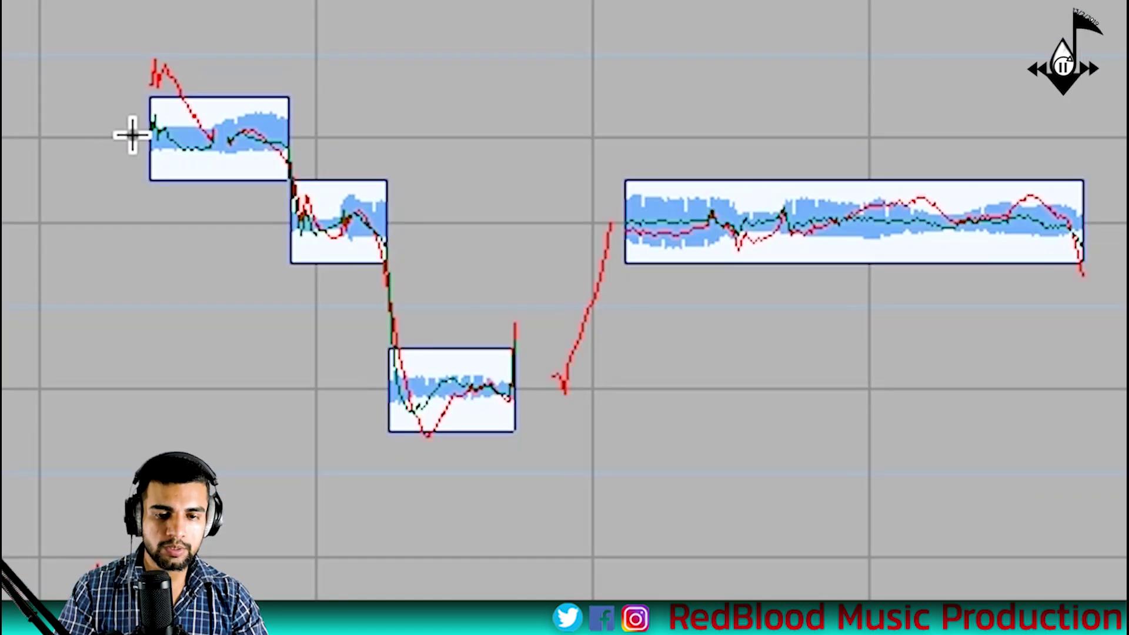
{"action": "mouse_move", "coordinate": [134, 137]}
{"action": "left_mouse_down"}
{"action": "mouse_move", "coordinate": [240, 136]}
{"action": "mouse_move", "coordinate": [180, 142]}
{"action": "left_mouse_up"}
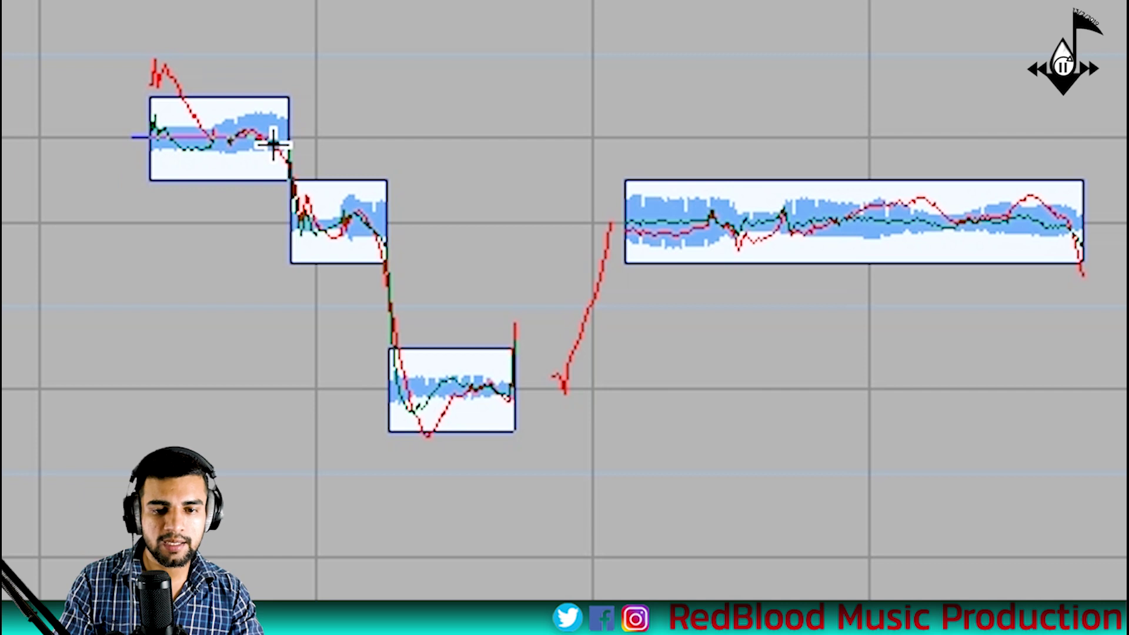
{"action": "left_click", "coordinate": [316, 224]}
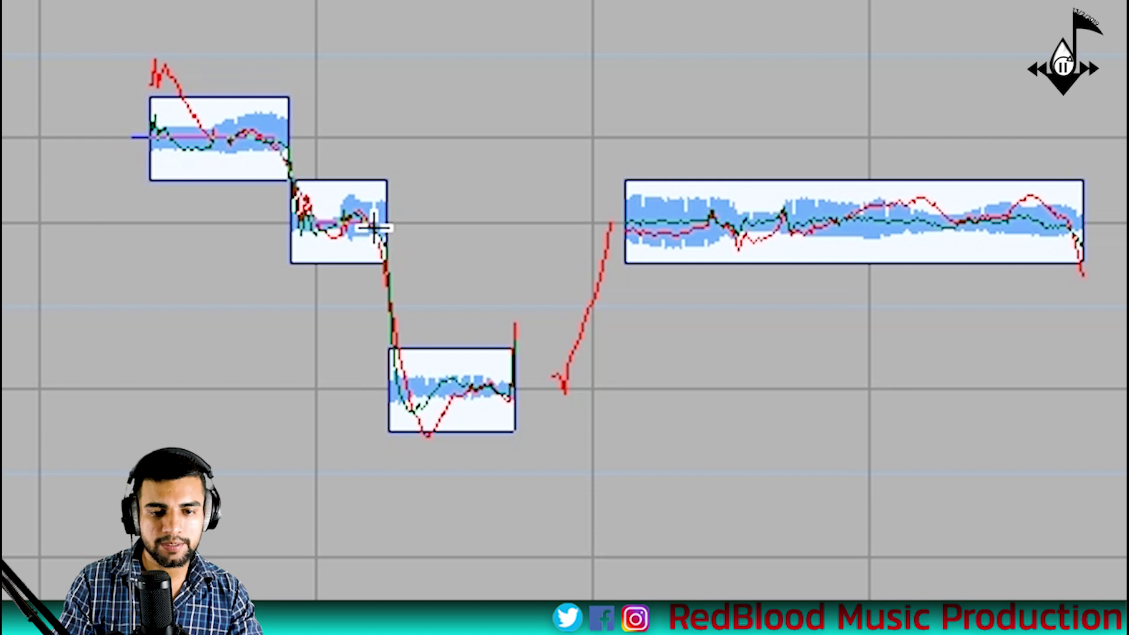
{"action": "mouse_move", "coordinate": [374, 227]}
{"action": "left_mouse_down"}
{"action": "mouse_move", "coordinate": [415, 361]}
{"action": "mouse_move", "coordinate": [412, 401]}
{"action": "mouse_move", "coordinate": [532, 393]}
{"action": "left_mouse_up"}
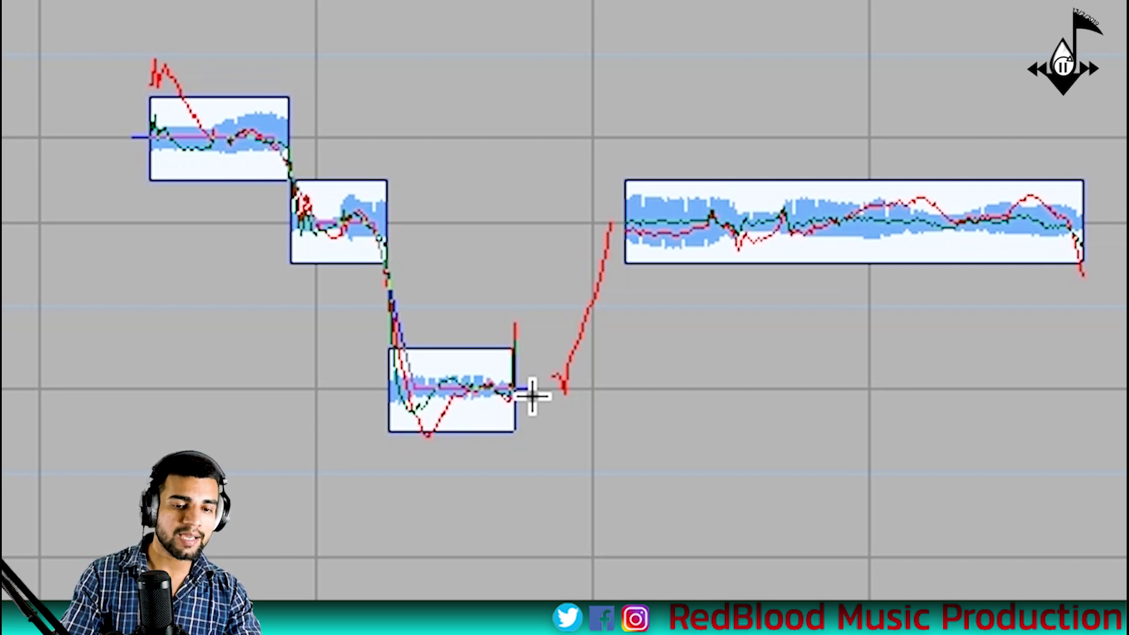
{"action": "double_click", "coordinate": [531, 391]}
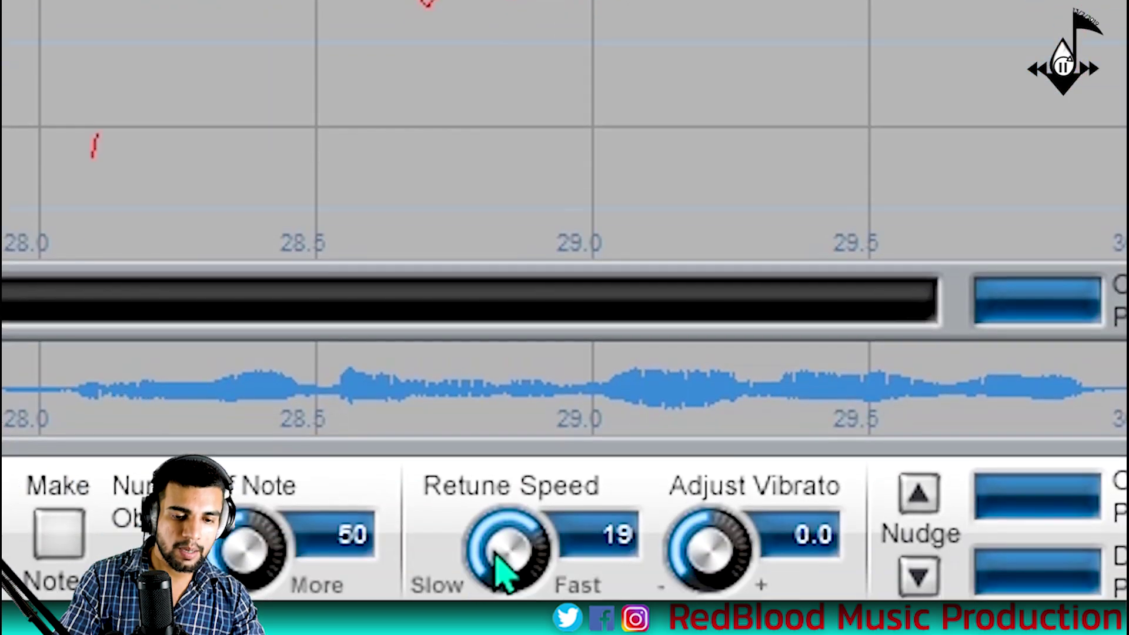
{"action": "left_click_drag", "start_coordinate": [501, 574], "coordinate": [505, 429]}
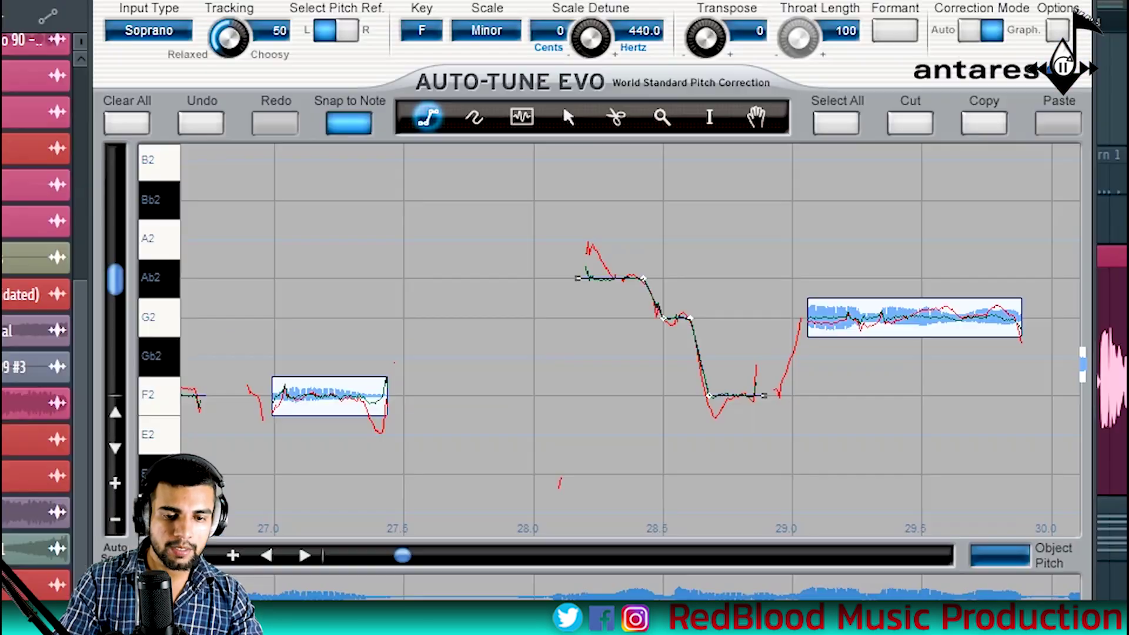
Listen to the corrected descending phrase, move the plug-in window beside the LEAD VOX clip, and return to the phrase near 28.0
{"action": "key", "text": "space"}
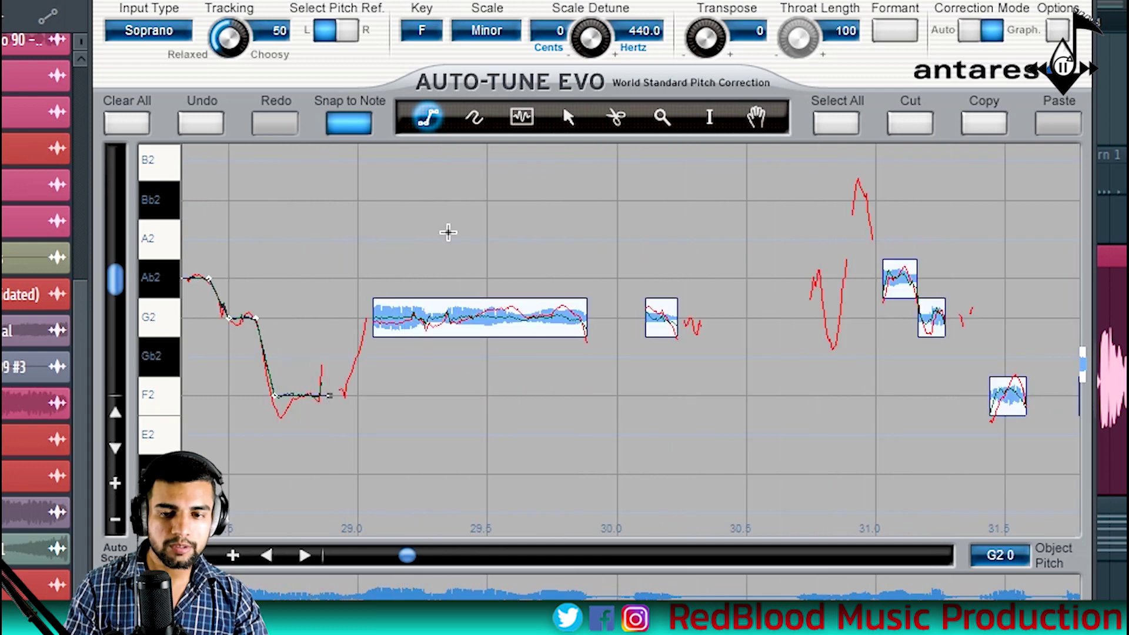
{"action": "left_click_drag", "start_coordinate": [382, 1], "coordinate": [510, 383]}
{"action": "left_click_drag", "start_coordinate": [465, 10], "coordinate": [403, 14]}
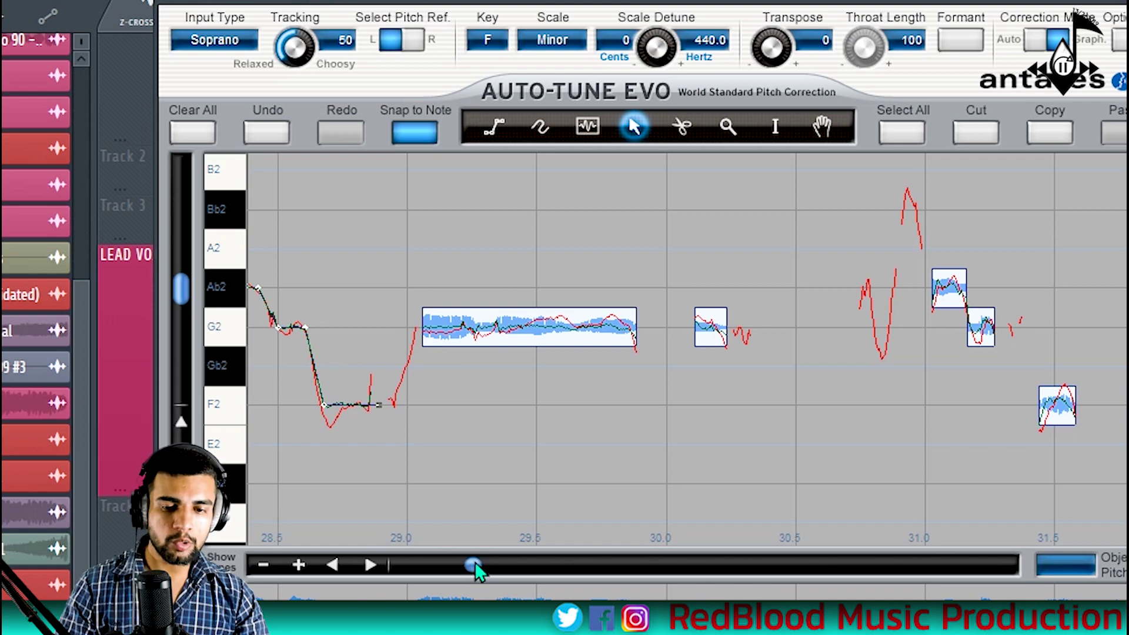
{"action": "left_click_drag", "start_coordinate": [475, 563], "coordinate": [473, 565]}
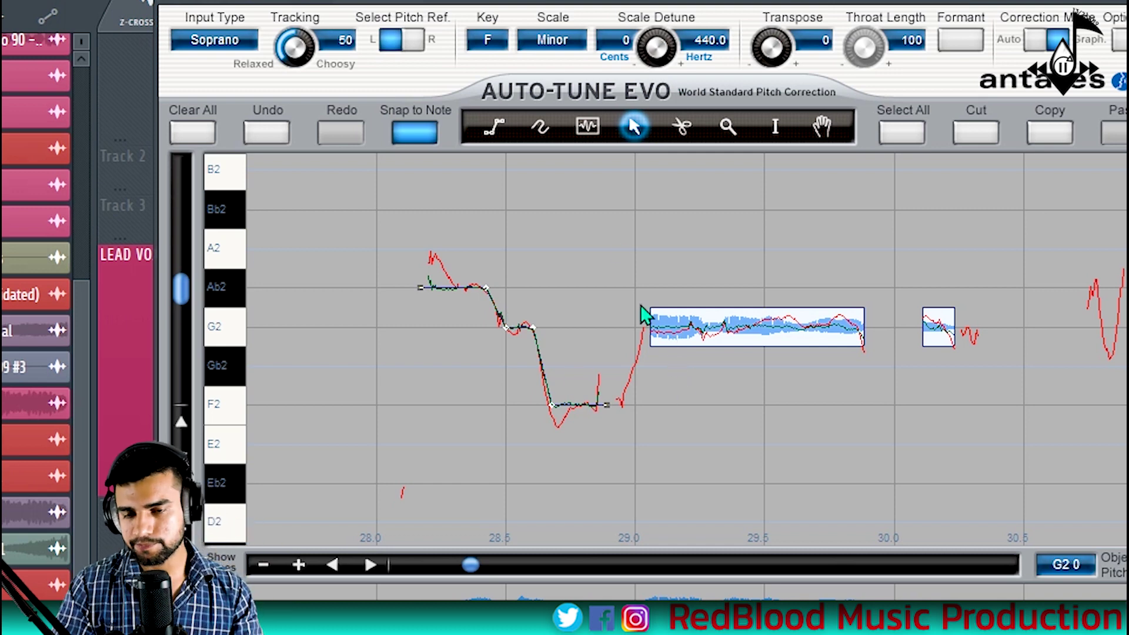
Draw level correction lines at G2 over the long note from about 29.1 to 29.9 and the short note following 30.0
{"action": "left_click", "coordinate": [494, 126]}
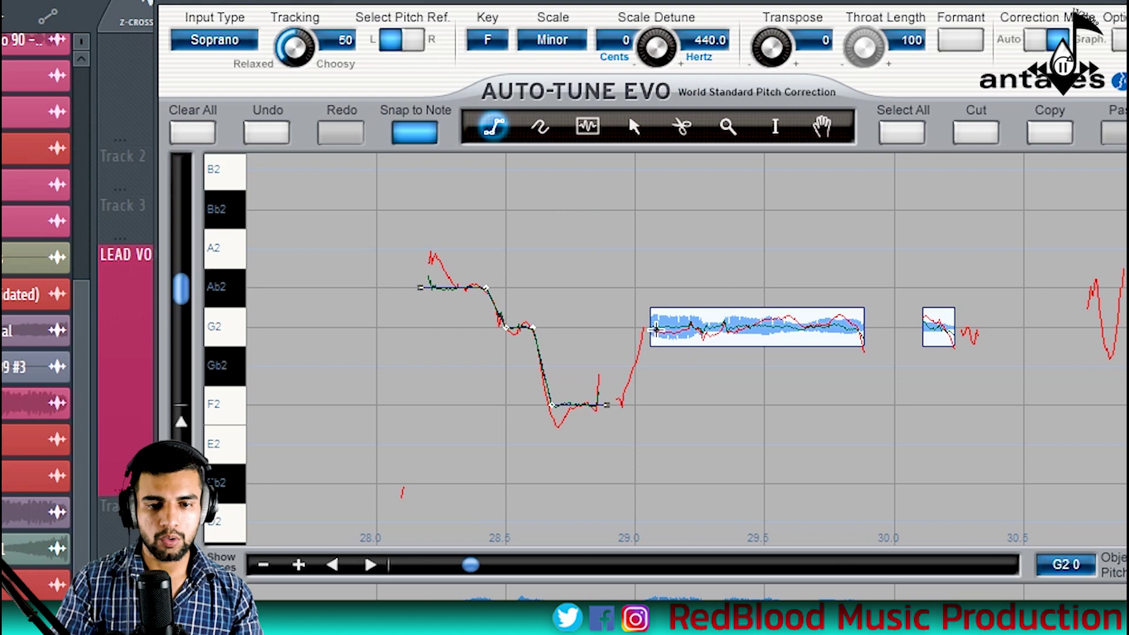
{"action": "left_click", "coordinate": [649, 328]}
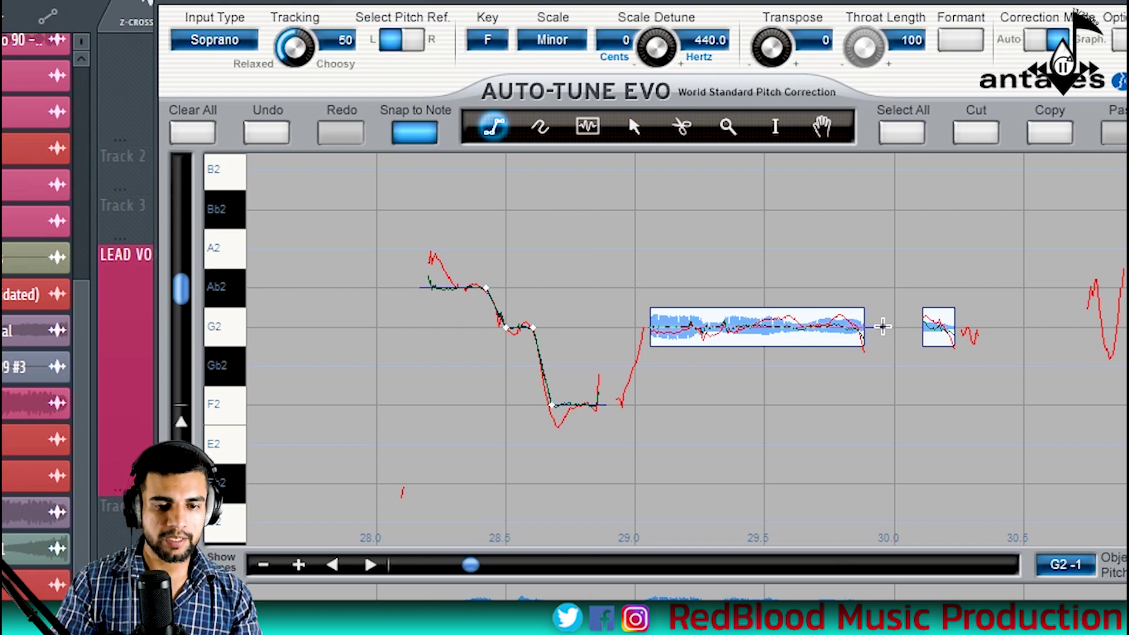
{"action": "double_click", "coordinate": [873, 330]}
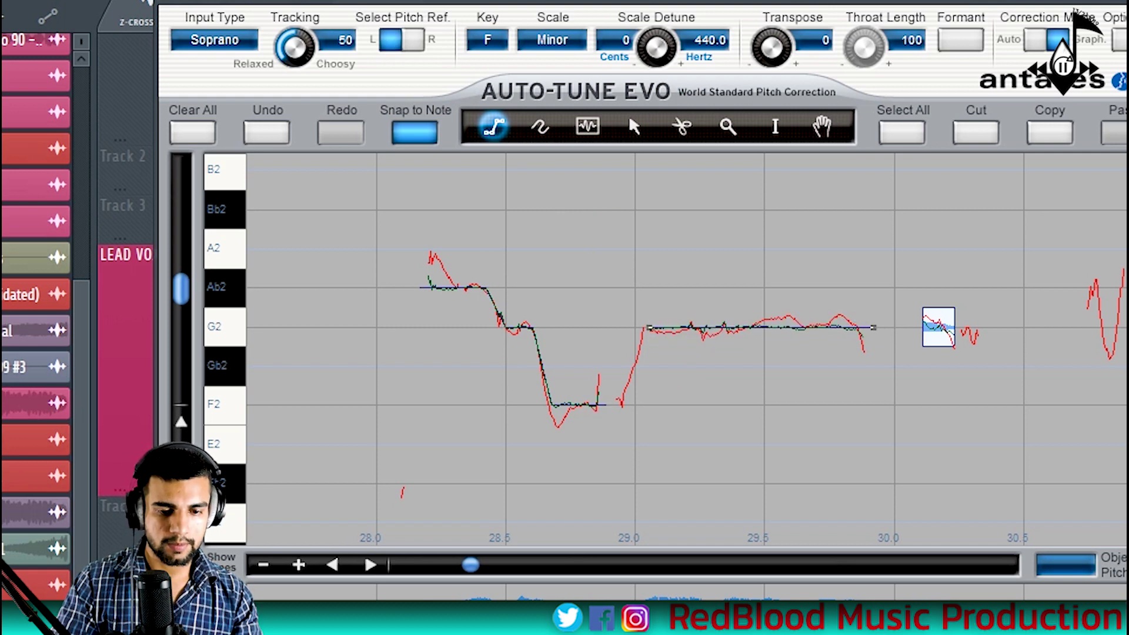
{"action": "left_click", "coordinate": [919, 327]}
{"action": "double_click", "coordinate": [952, 328]}
Draw a correction line stepping down from the Ab2 note to the G2 note just after 31.0
{"action": "scroll", "coordinate": [922, 386], "scroll_direction": "right", "scroll_amount": 2}
{"action": "scroll", "coordinate": [922, 387], "scroll_direction": "right", "scroll_amount": 4}
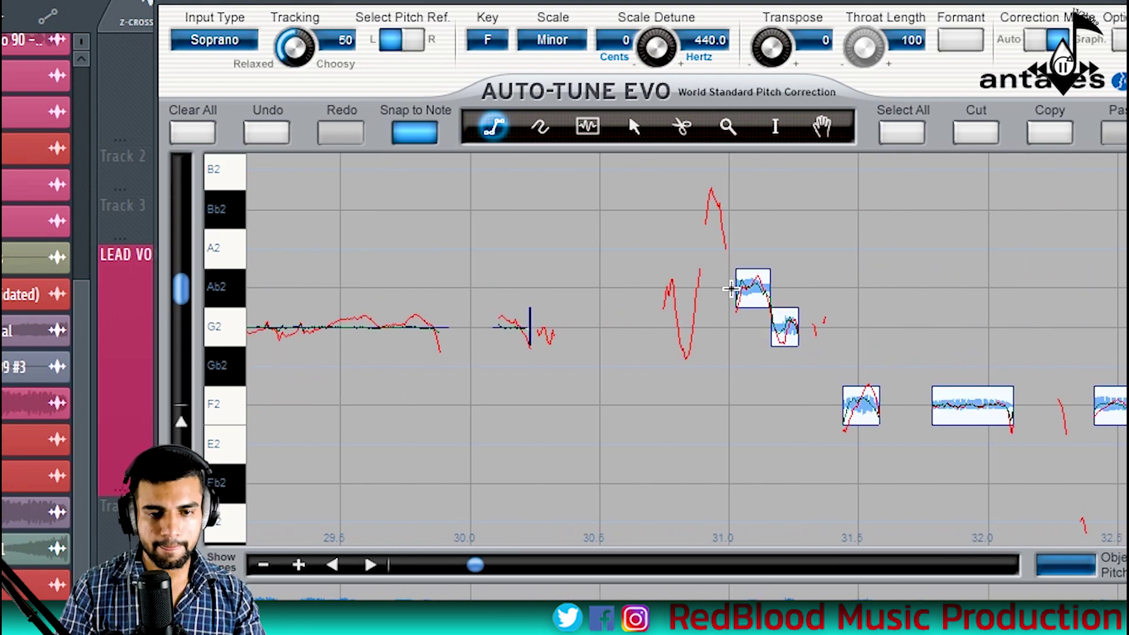
{"action": "left_click", "coordinate": [732, 288]}
{"action": "left_click", "coordinate": [766, 288]}
{"action": "left_click", "coordinate": [776, 327]}
{"action": "double_click", "coordinate": [804, 327]}
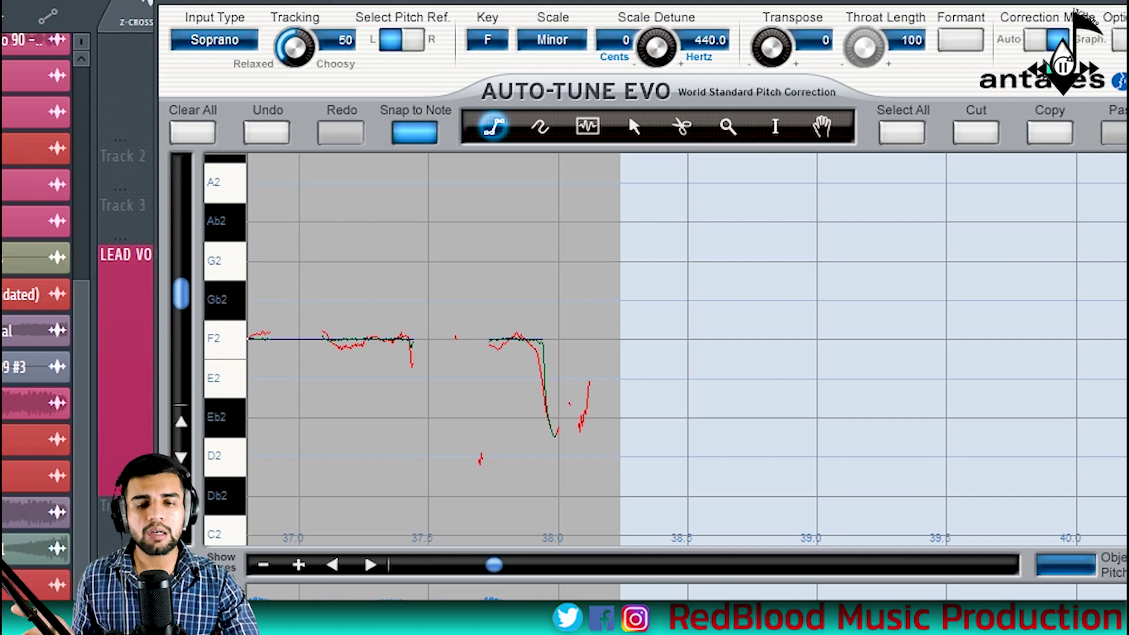
Move the plug-in window clear of the LEAD VOX clip, return to the start of the pitch graph, and play the corrected vocal
{"action": "left_click_drag", "start_coordinate": [799, 1], "coordinate": [856, 0]}
{"action": "left_click_drag", "start_coordinate": [556, 538], "coordinate": [515, 535]}
{"action": "scroll", "coordinate": [733, 402], "scroll_direction": "up", "scroll_amount": 4}
{"action": "scroll", "coordinate": [732, 401], "scroll_direction": "up", "scroll_amount": 1}
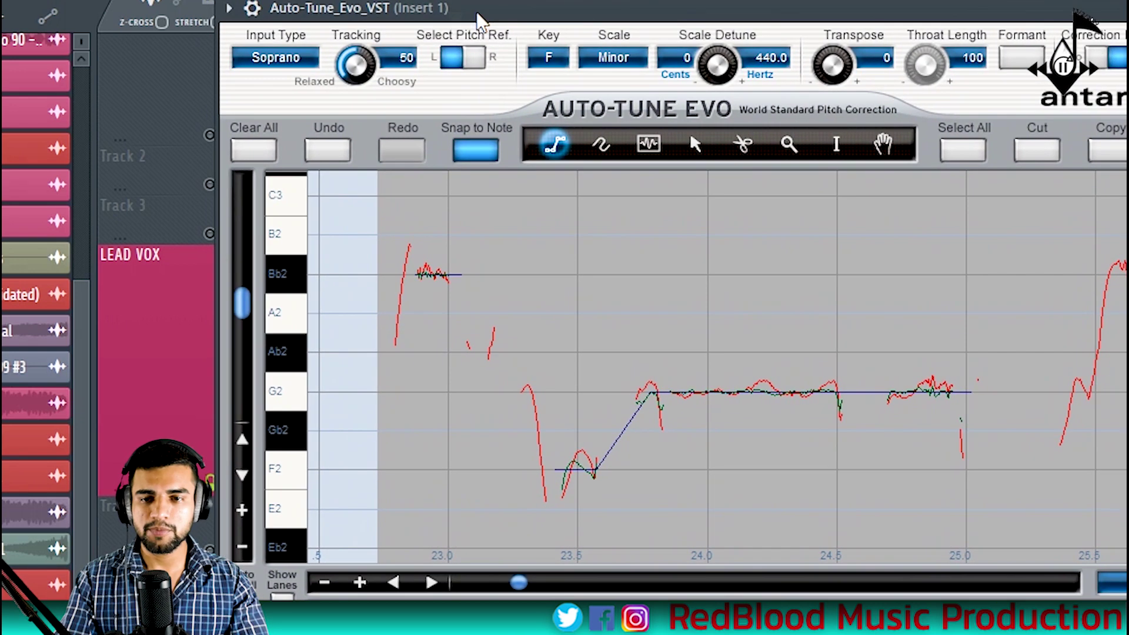
{"action": "left_click_drag", "start_coordinate": [476, 13], "coordinate": [479, 9]}
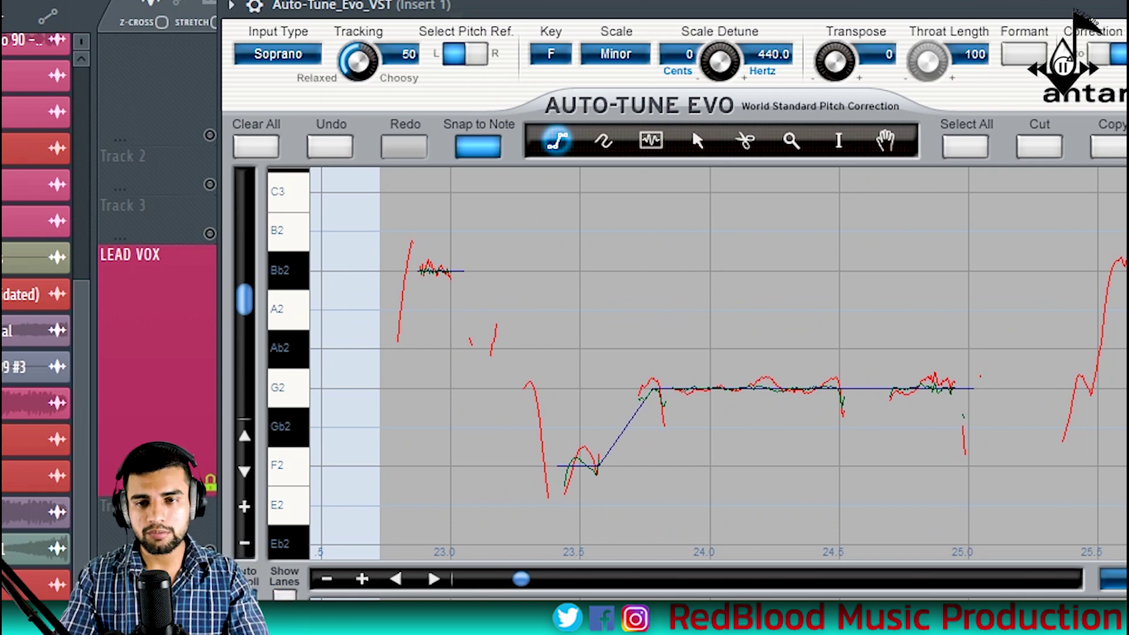
{"action": "key", "text": "space"}
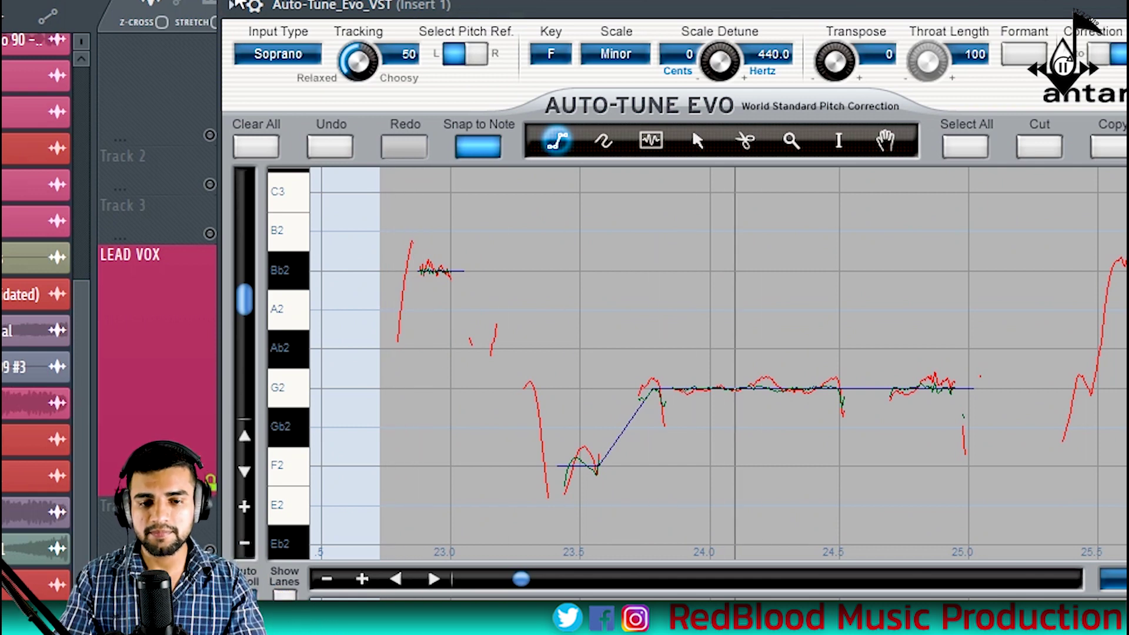